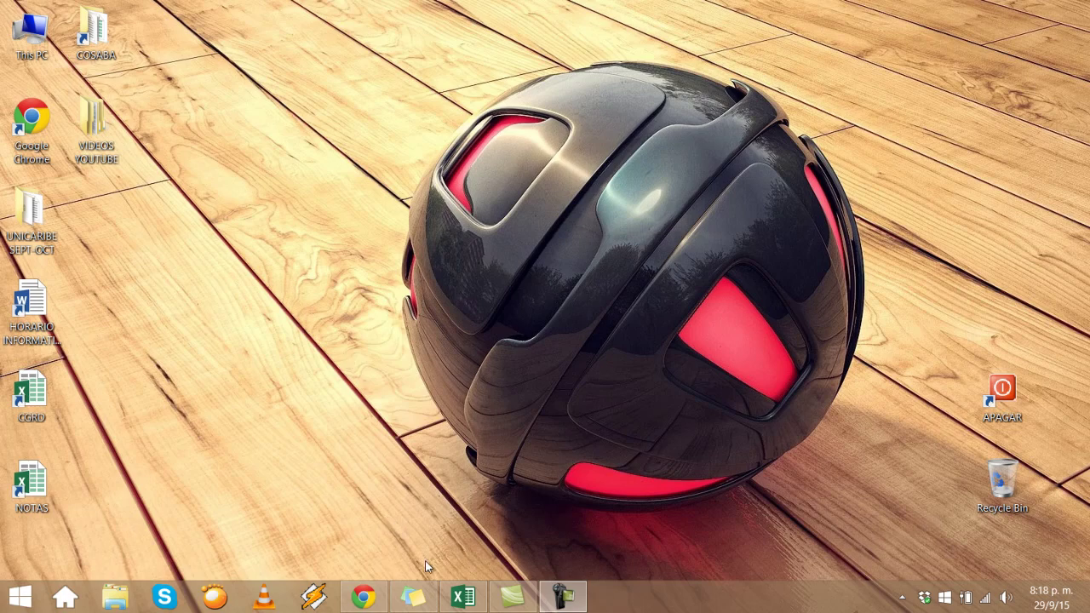
- Switch to the blank Excel workbook and select cell D4
{"action": "left_click", "coordinate": [464, 596]}
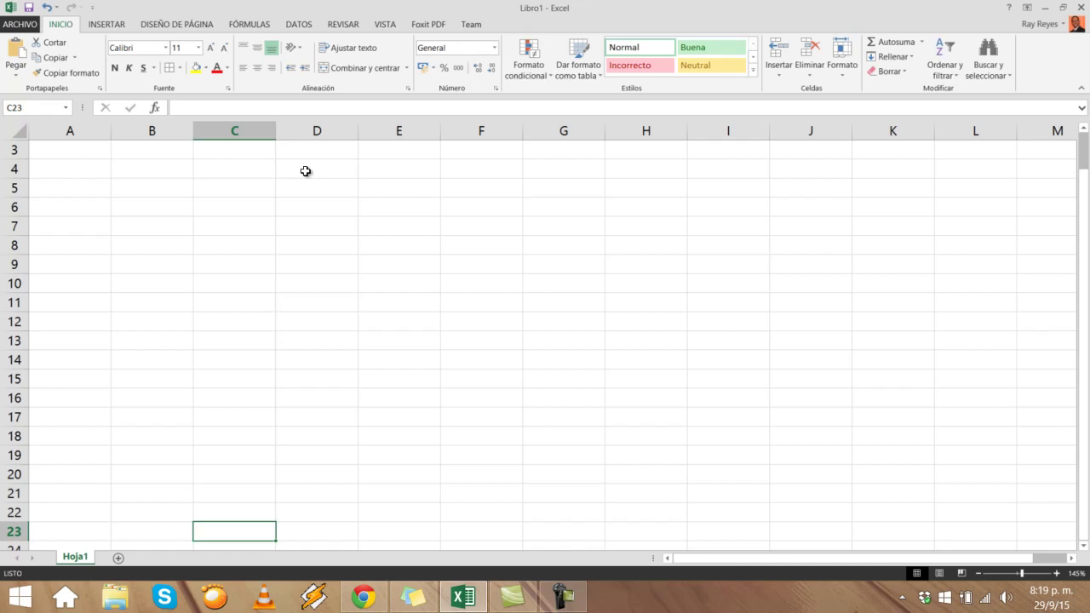
{"action": "left_click", "coordinate": [307, 171]}
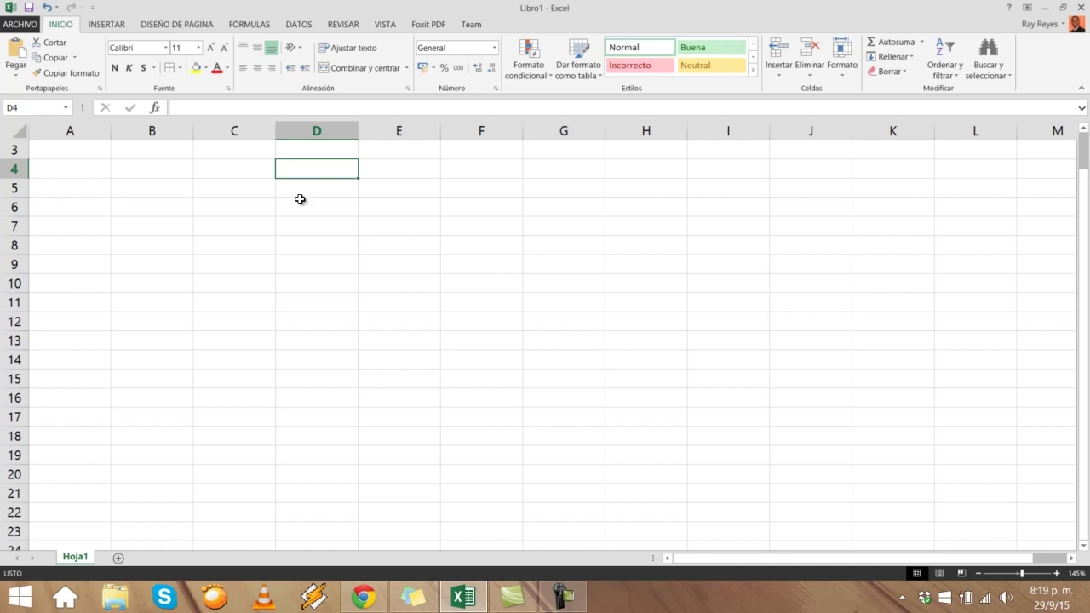
{"action": "left_click", "coordinate": [315, 190]}
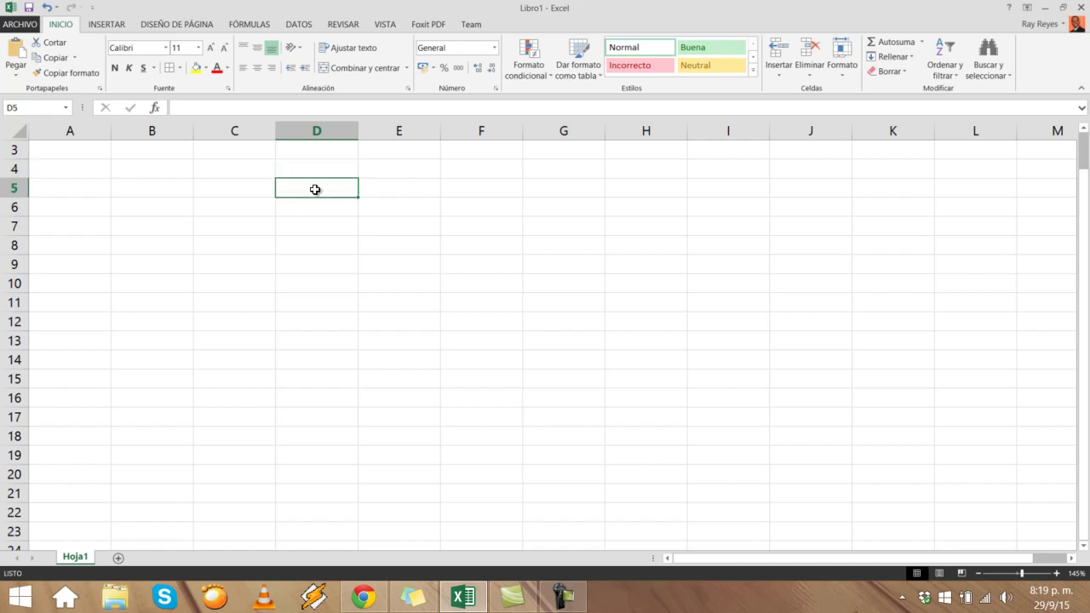
{"action": "left_click", "coordinate": [372, 166]}
{"action": "left_click", "coordinate": [315, 167]}
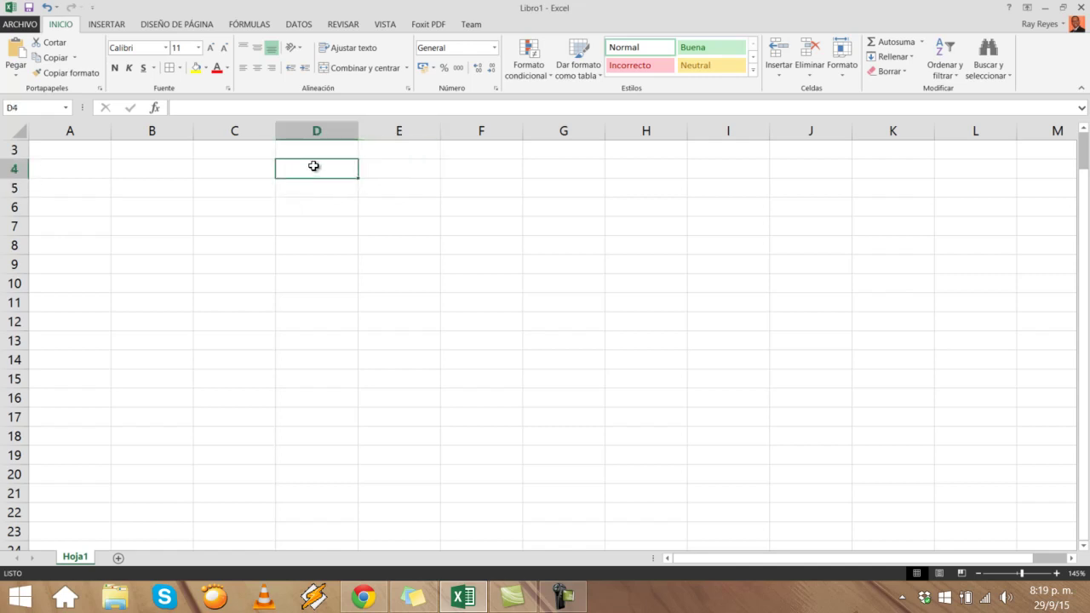
- Enter the values 128, 64, 32, 16, 8, 4, 2 and 1 across row 4, from D4 to K4
{"action": "type", "text": "128"}
{"action": "key", "text": "Tab"}
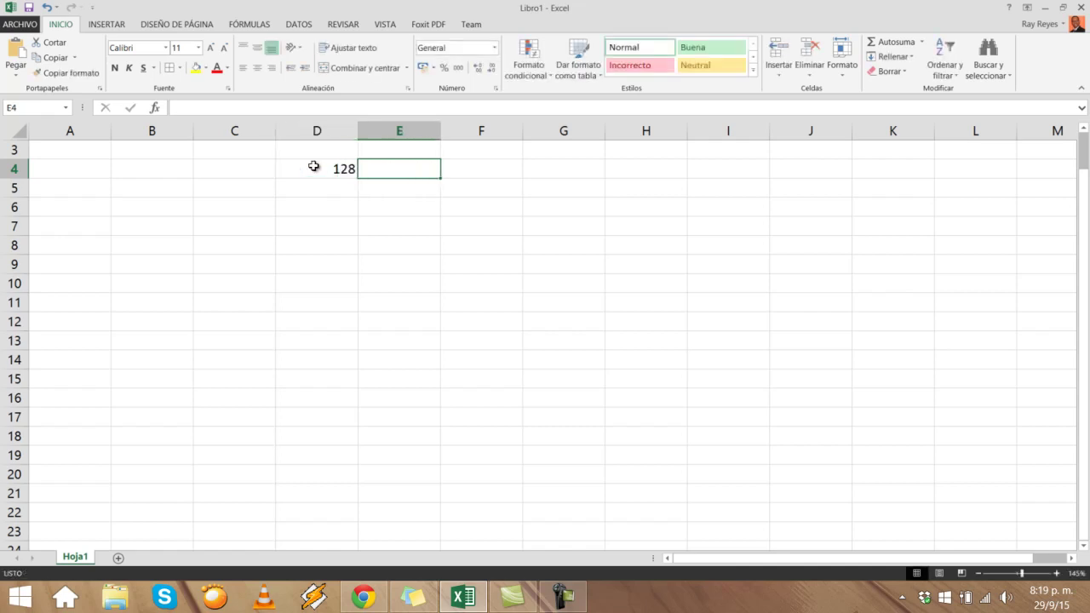
{"action": "type", "text": "64"}
{"action": "key", "text": "Tab"}
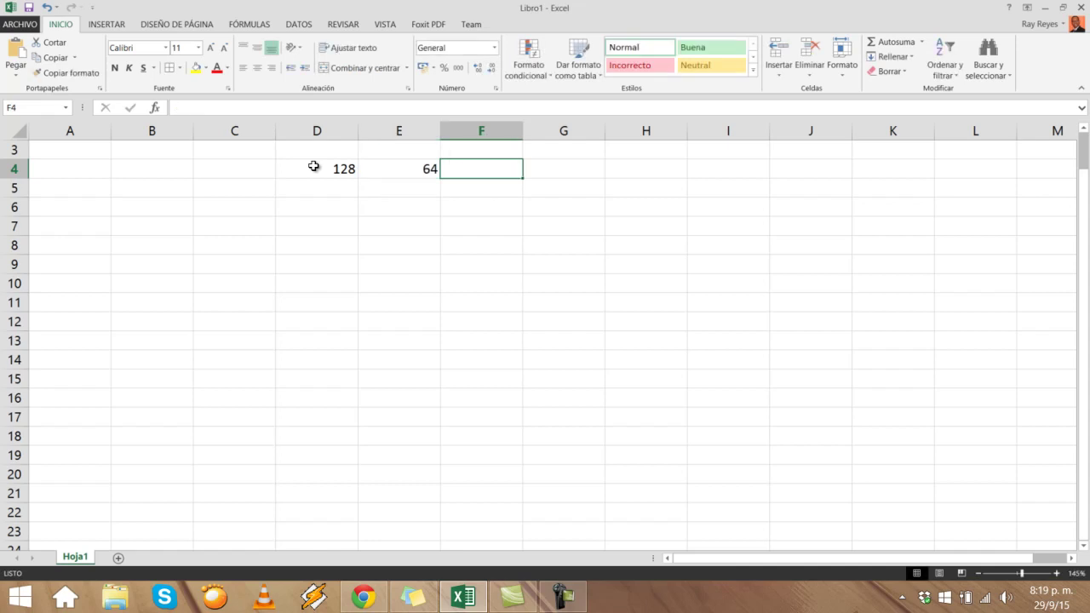
{"action": "type", "text": "32"}
{"action": "key", "text": "Tab"}
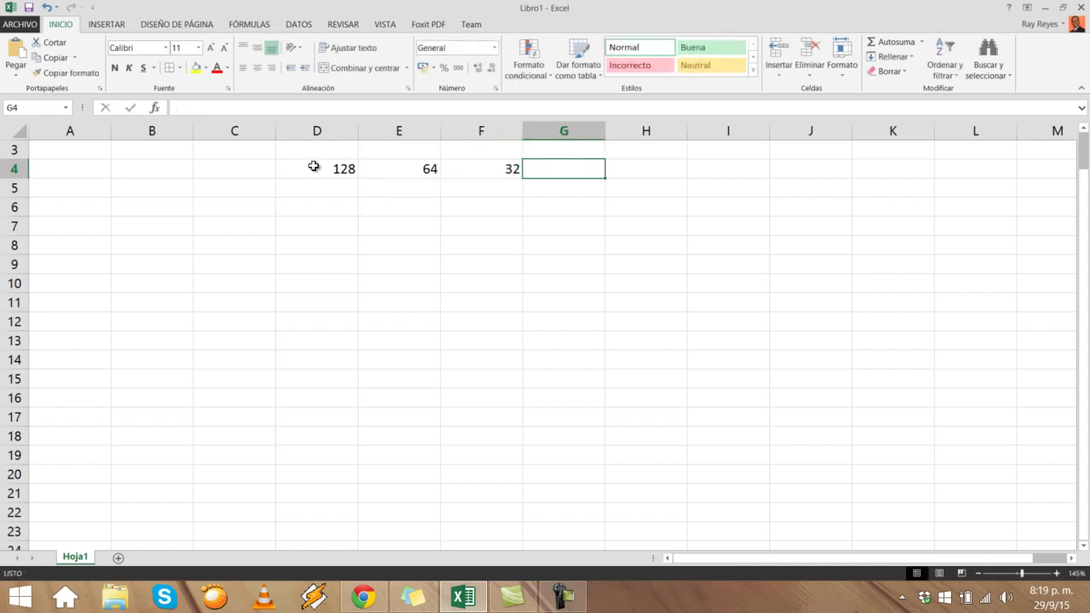
{"action": "type", "text": "16"}
{"action": "key", "text": "Tab"}
{"action": "type", "text": "8"}
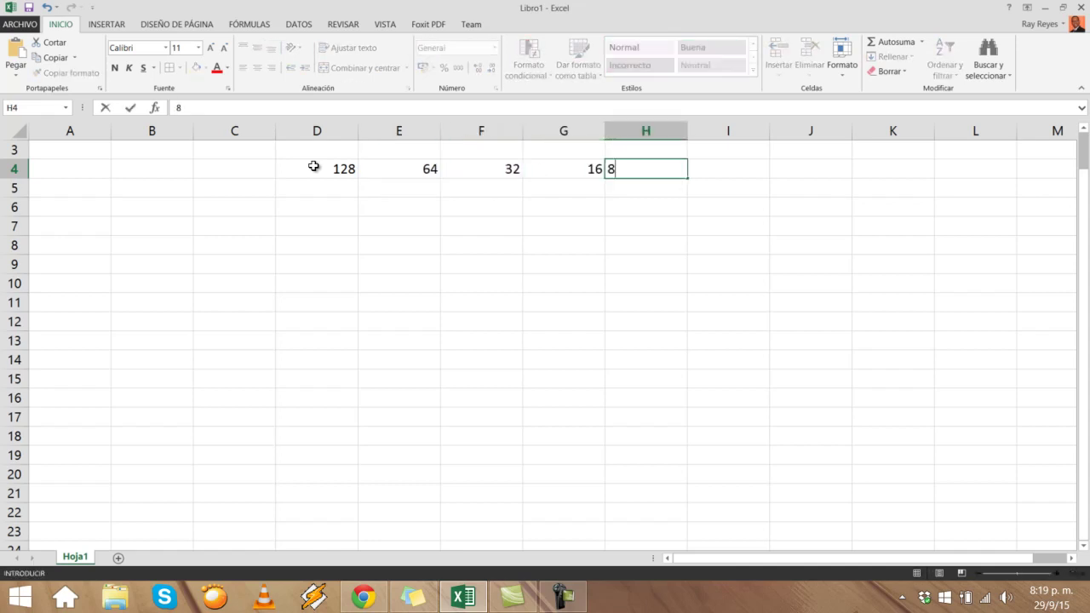
{"action": "key", "text": "Tab"}
{"action": "type", "text": "4"}
{"action": "key", "text": "Tab"}
{"action": "type", "text": "2"}
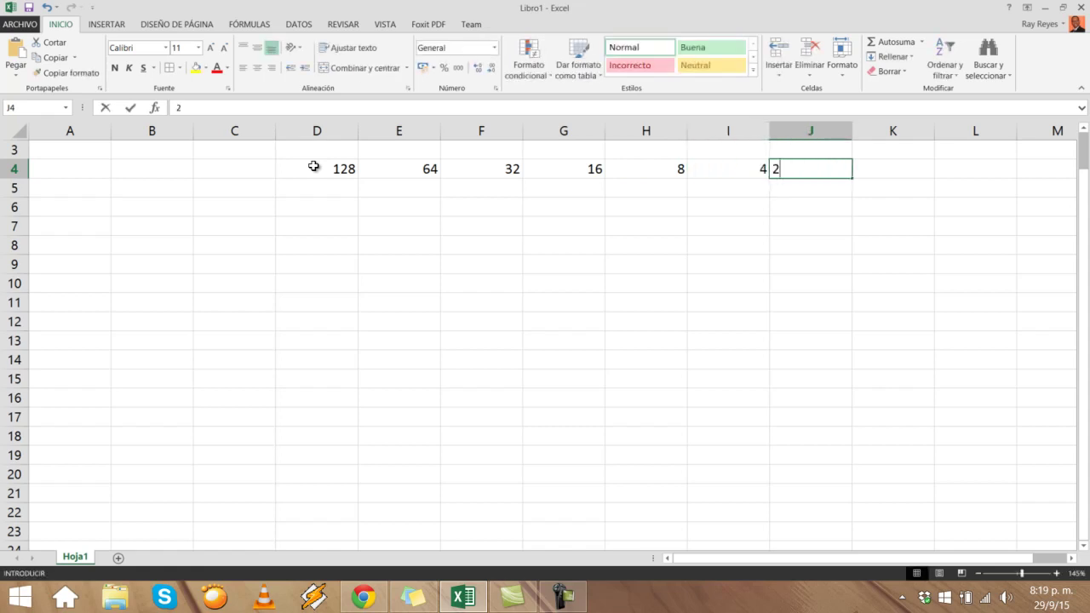
{"action": "key", "text": "Tab"}
{"action": "type", "text": "1"}
{"action": "left_click", "coordinate": [563, 320]}
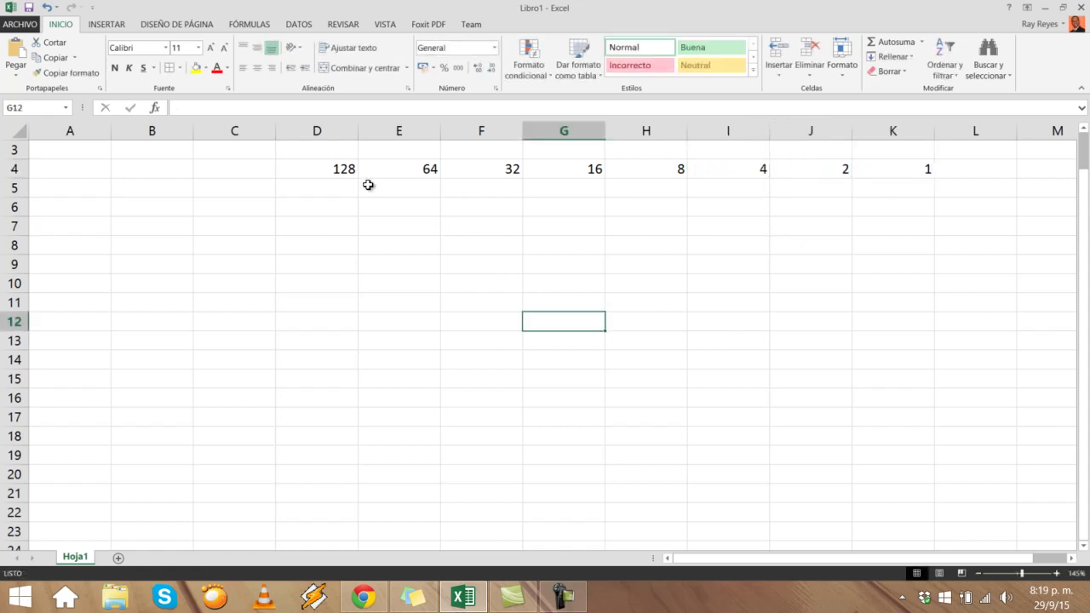
- Centre the contents of D4:K18 horizontally and apply all borders to the range
{"action": "left_click", "coordinate": [357, 167]}
{"action": "left_click_drag", "start_coordinate": [360, 164], "coordinate": [912, 433]}
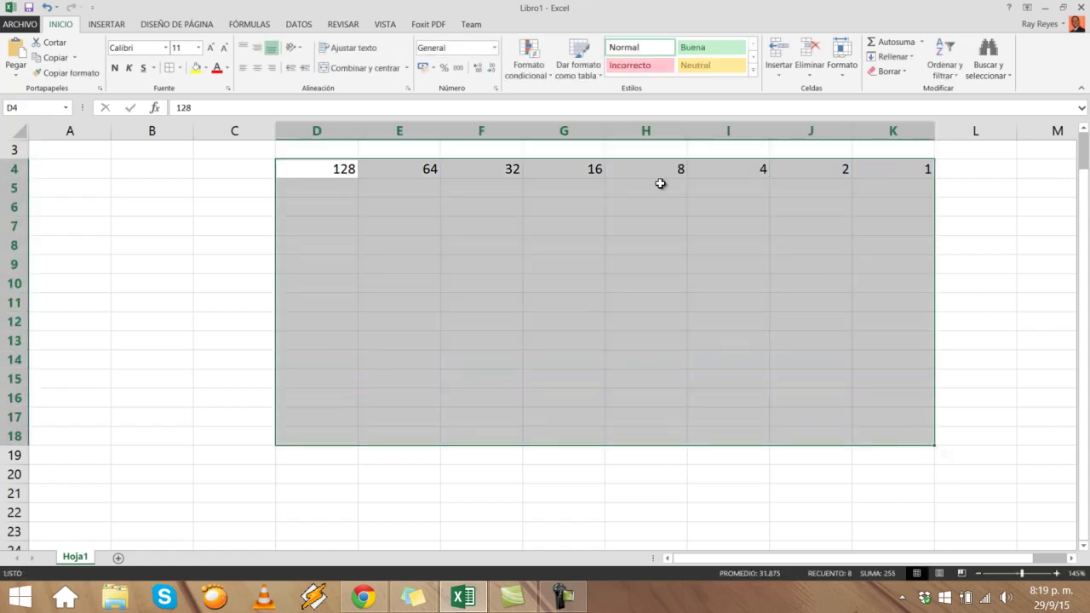
{"action": "left_click", "coordinate": [257, 68]}
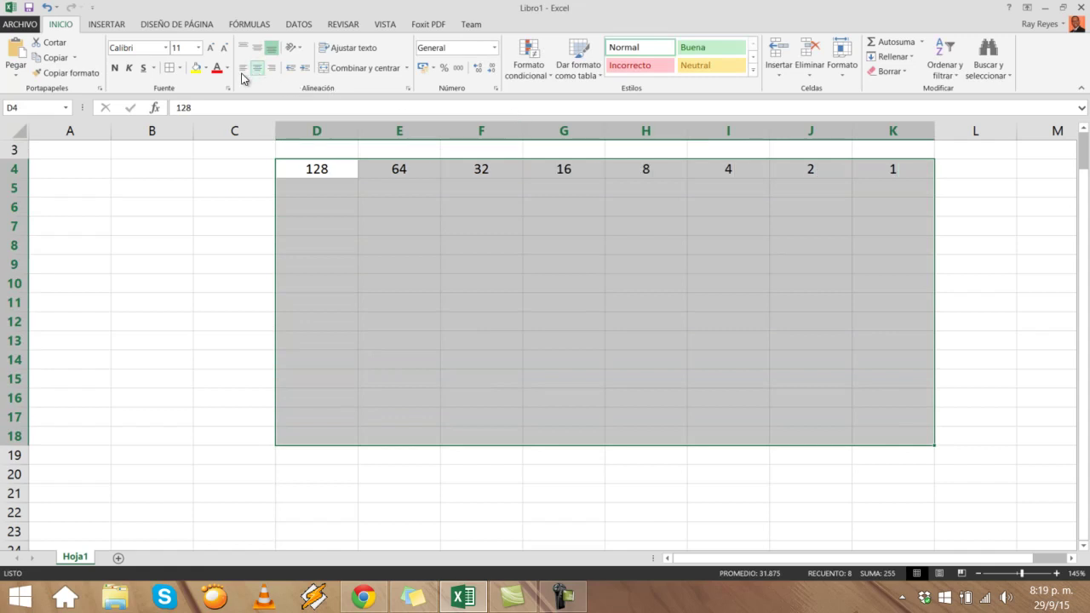
{"action": "left_click", "coordinate": [180, 68]}
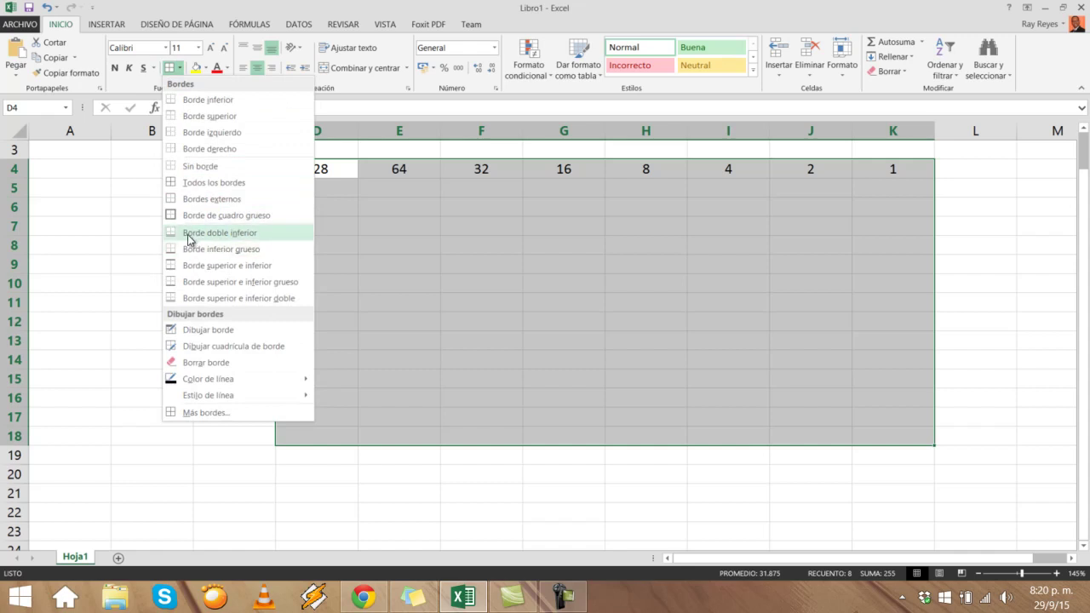
{"action": "left_click", "coordinate": [202, 182]}
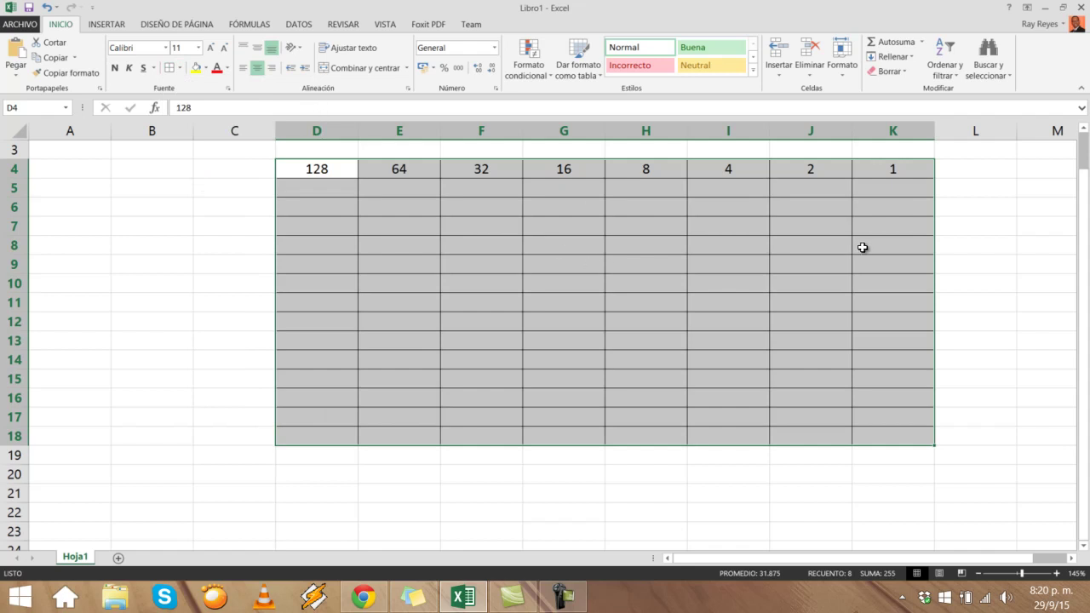
{"action": "left_click", "coordinate": [861, 246]}
- Enter the heading RESULTADOS in L4 and apply all borders to L4:L18
{"action": "left_click", "coordinate": [970, 175]}
{"action": "type", "text": "resu"}
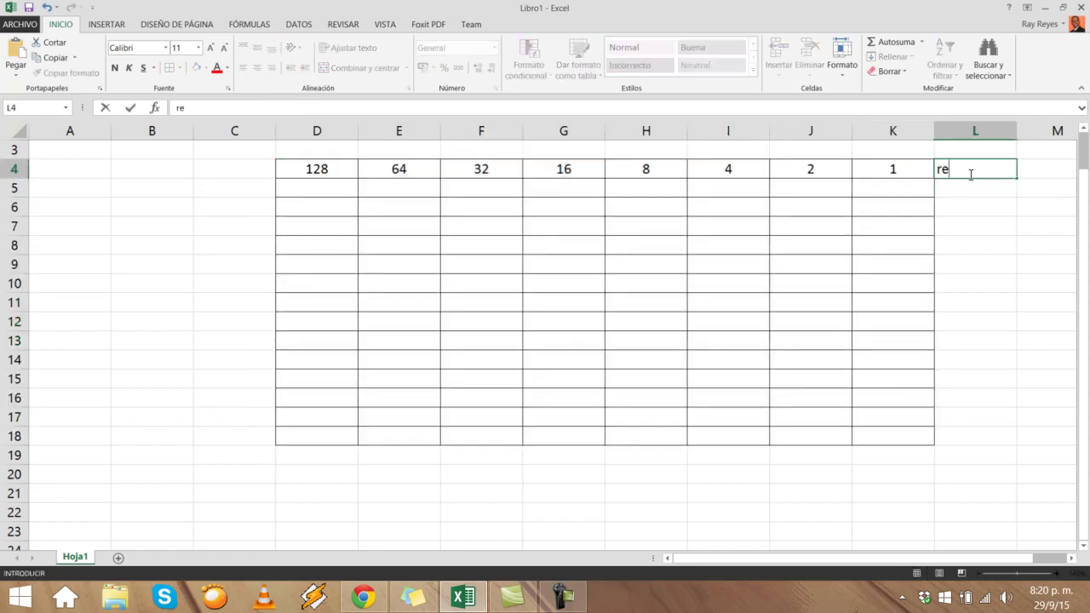
{"action": "key", "text": "BackSpace"}
{"action": "key", "text": "BackSpace"}
{"action": "key", "text": "BackSpace"}
{"action": "key", "text": "BackSpace"}
{"action": "type", "text": "RESULTADOS"}
{"action": "left_click_drag", "start_coordinate": [985, 231], "coordinate": [979, 245]}
{"action": "left_click_drag", "start_coordinate": [967, 169], "coordinate": [968, 440]}
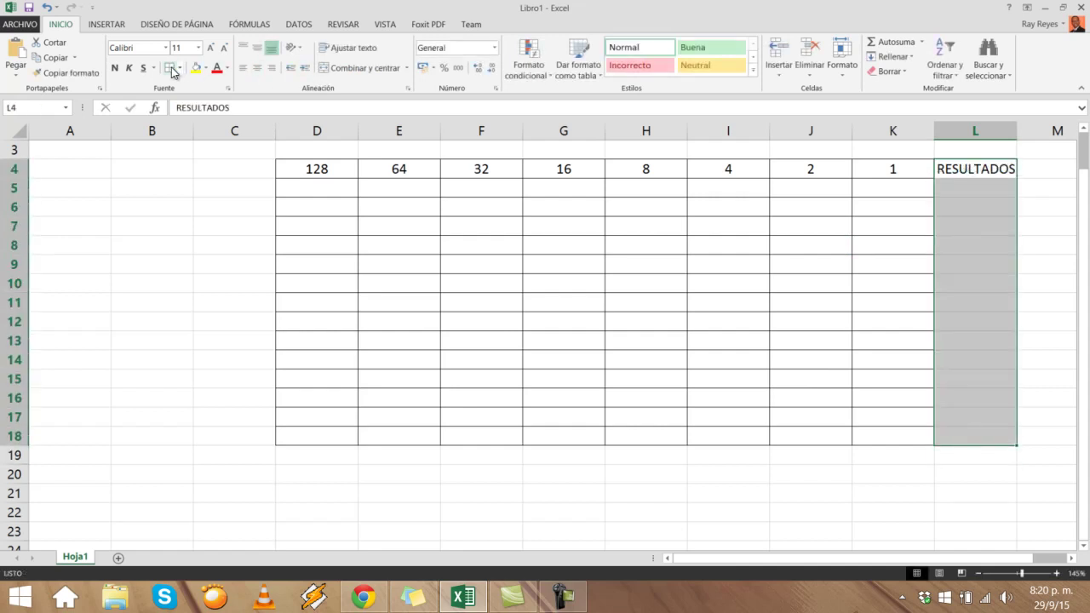
{"action": "left_click", "coordinate": [928, 206]}
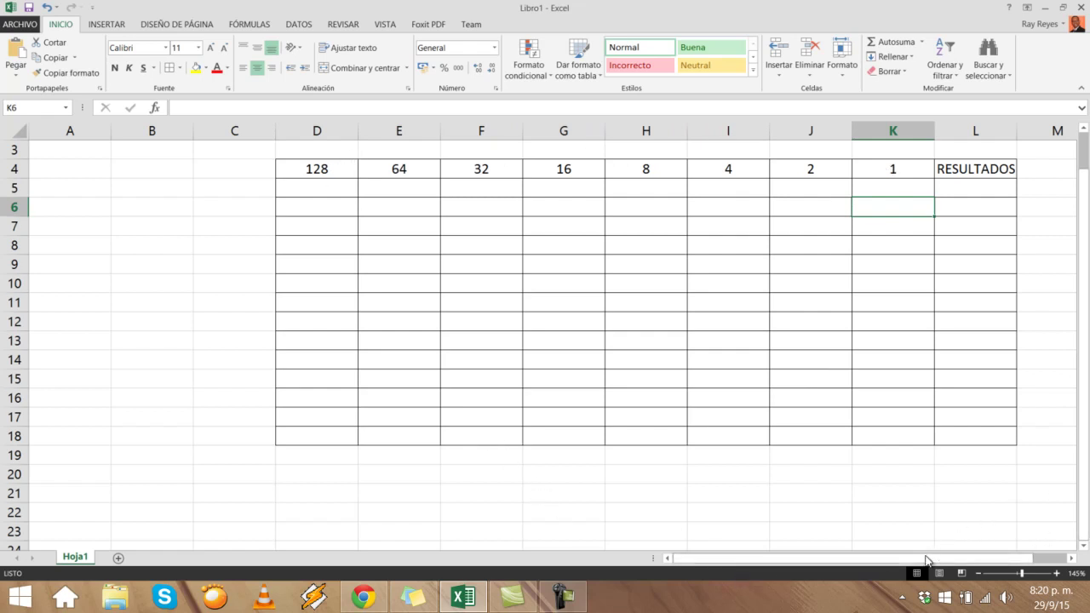
- Enter 90 in L5 under RESULTADOS and centre the contents of L5:L18 horizontally
{"action": "left_click_drag", "start_coordinate": [937, 558], "coordinate": [947, 557]}
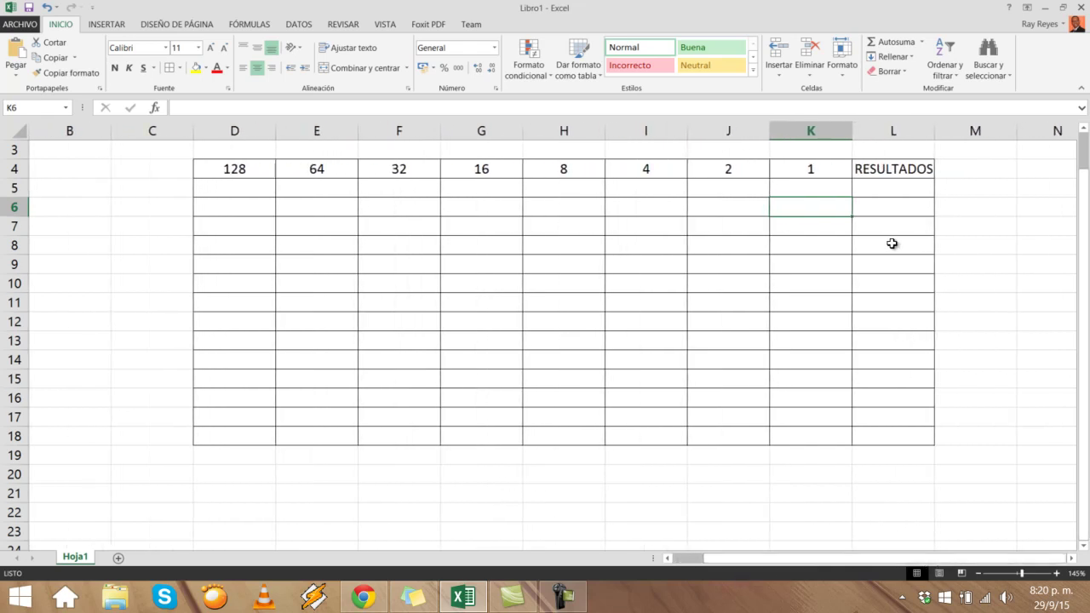
{"action": "left_click", "coordinate": [883, 189]}
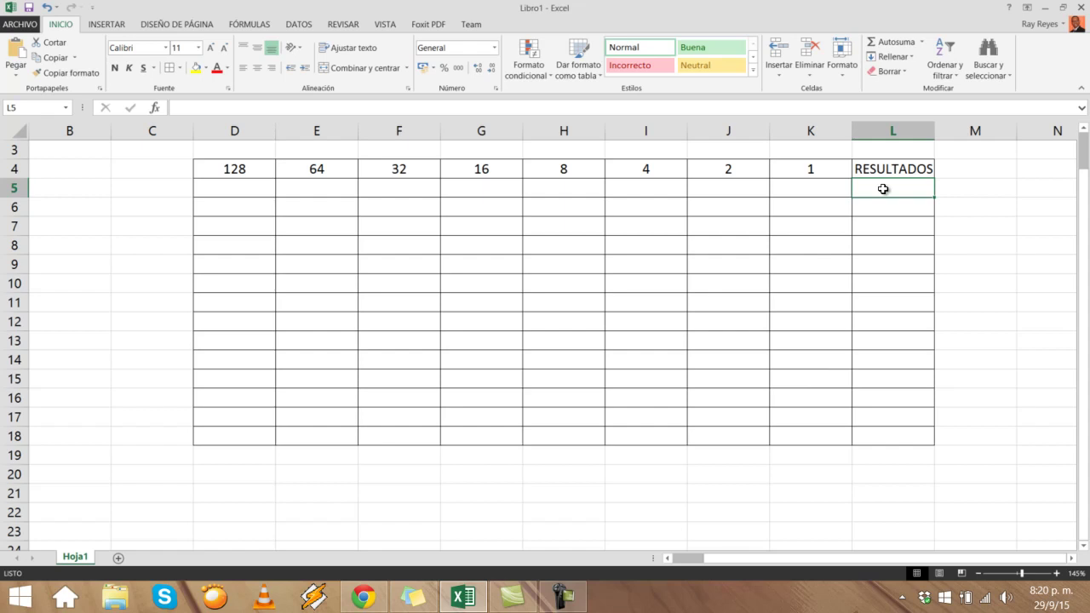
{"action": "type", "text": "90"}
{"action": "key", "text": "Return"}
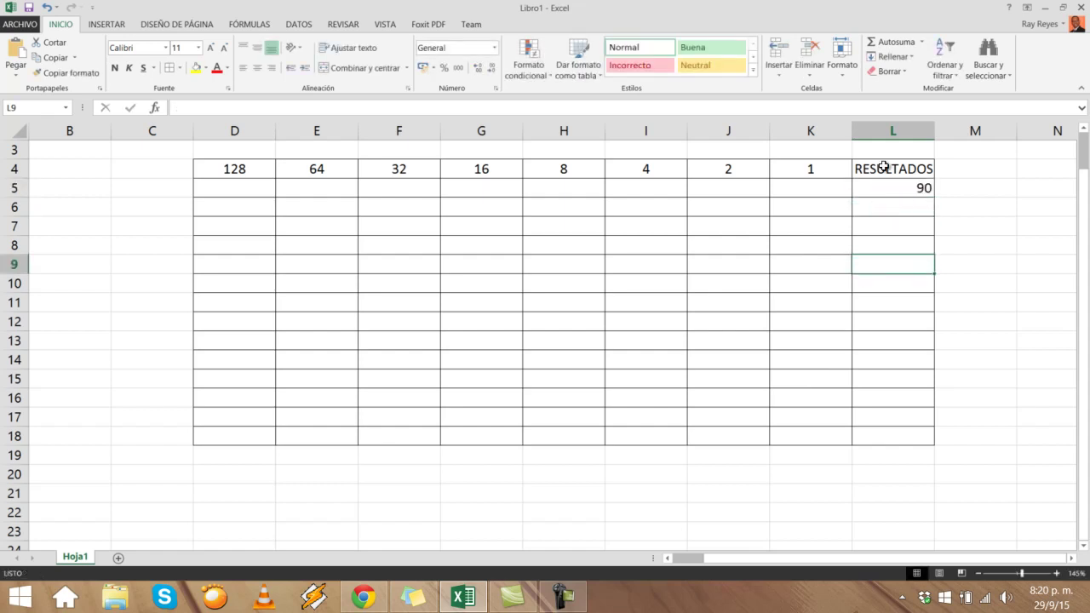
{"action": "left_click_drag", "start_coordinate": [891, 188], "coordinate": [895, 438]}
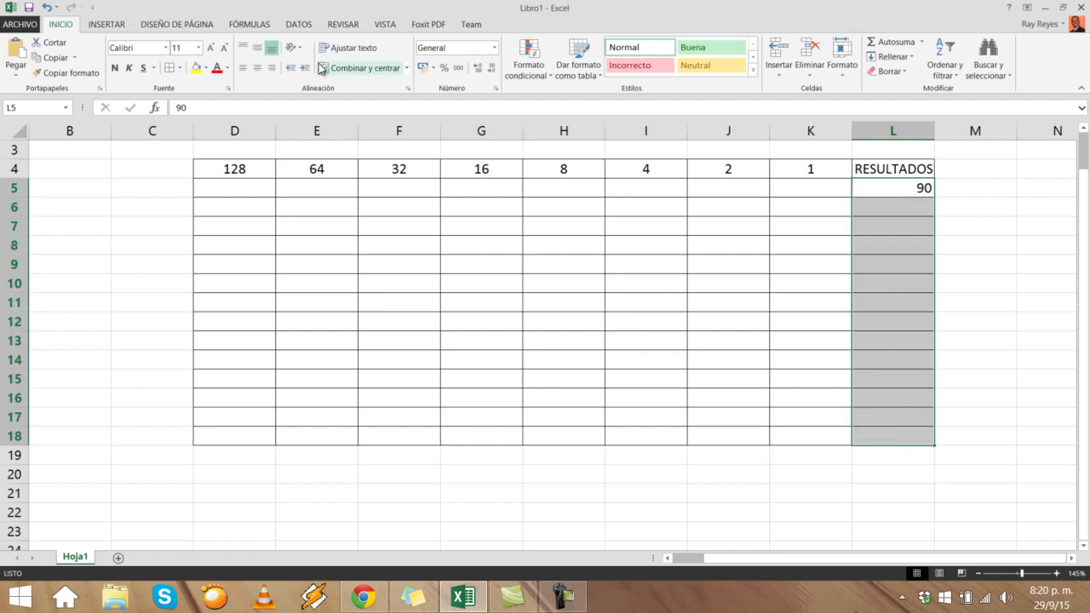
{"action": "left_click", "coordinate": [256, 68]}
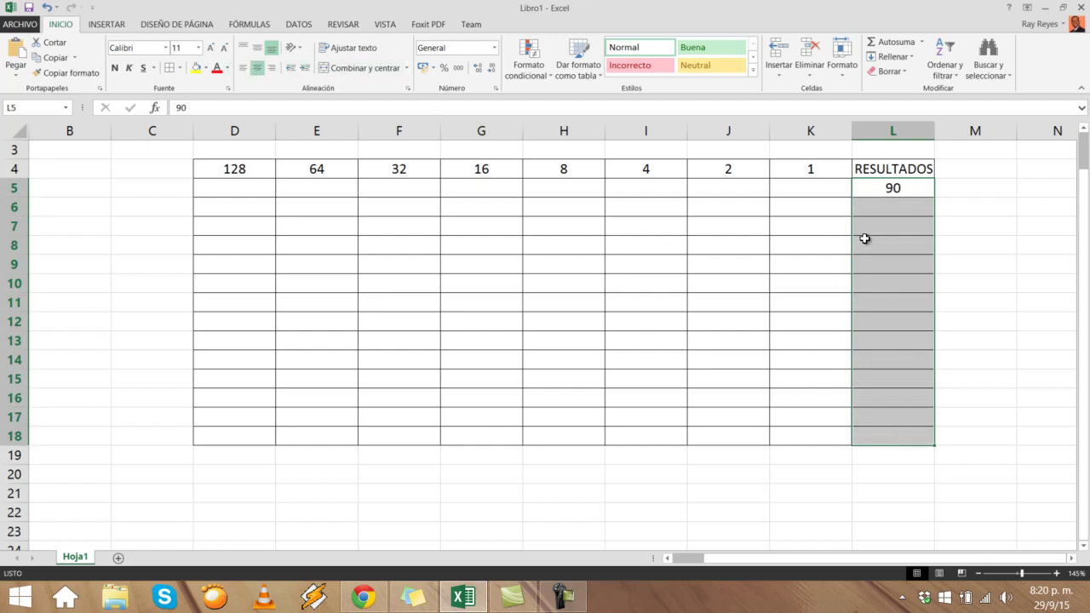
- Enter the first binary digits for 90 in row 5: 0 in D5 under 128 and 1 in E5 under 64
{"action": "left_click", "coordinate": [892, 189]}
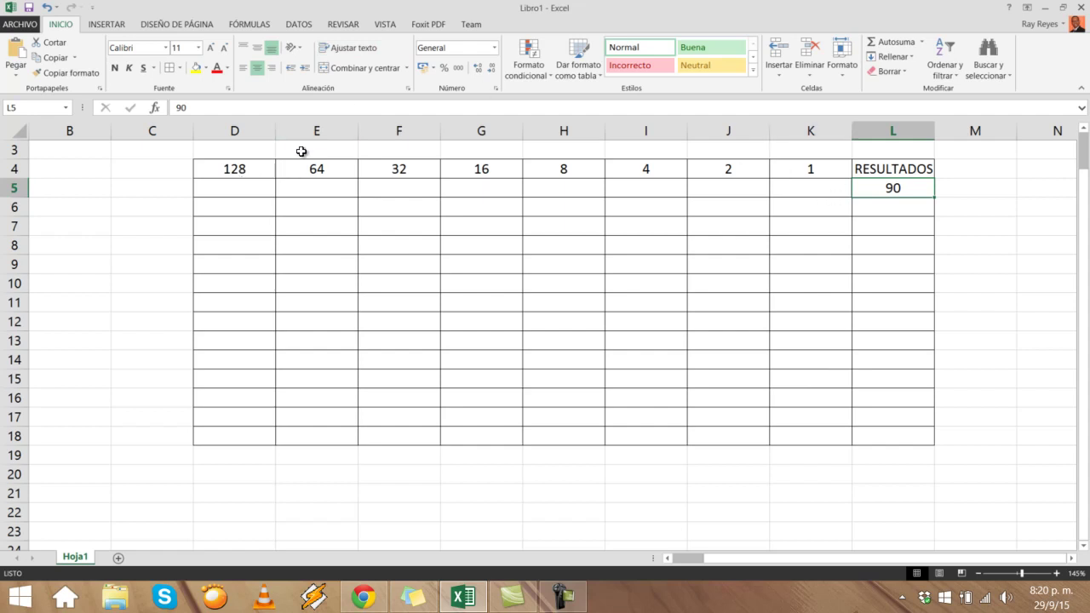
{"action": "left_click", "coordinate": [245, 170]}
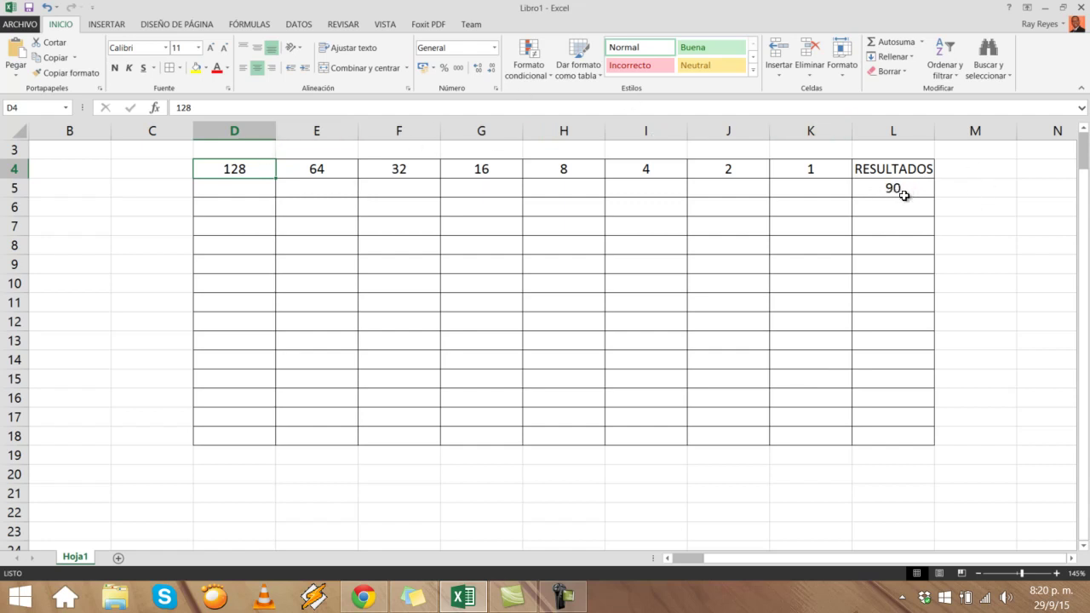
{"action": "left_click", "coordinate": [253, 188]}
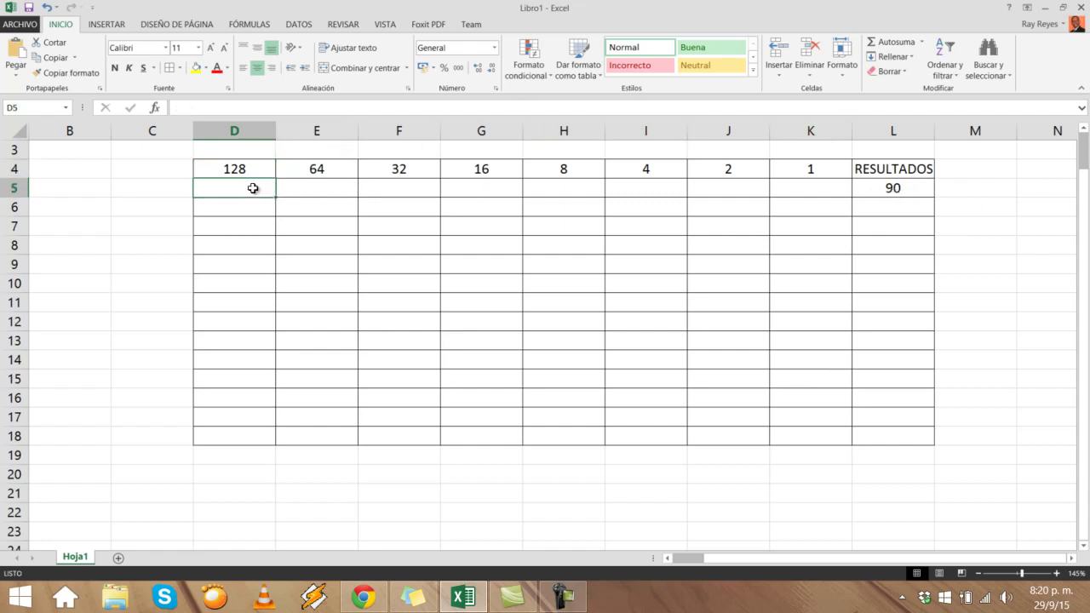
{"action": "type", "text": "0"}
{"action": "left_click", "coordinate": [329, 196]}
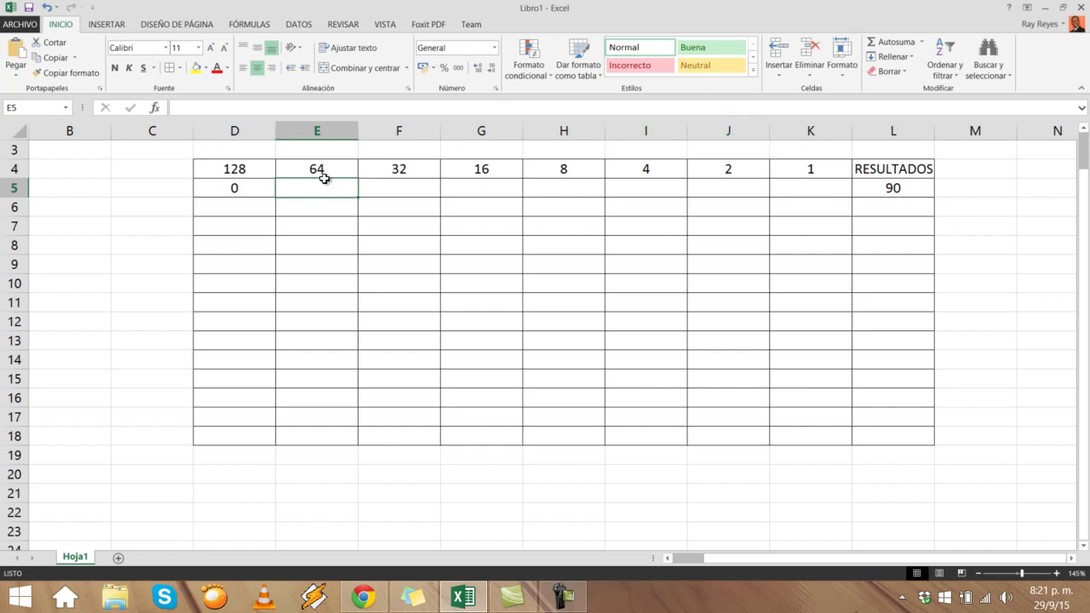
{"action": "type", "text": "1"}
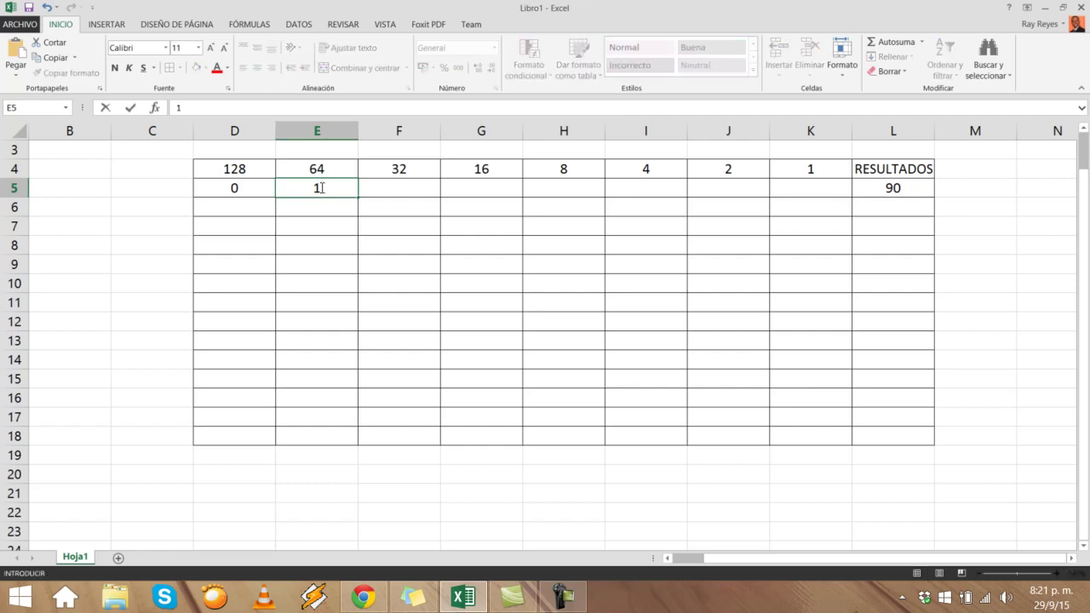
{"action": "key", "text": "Return"}
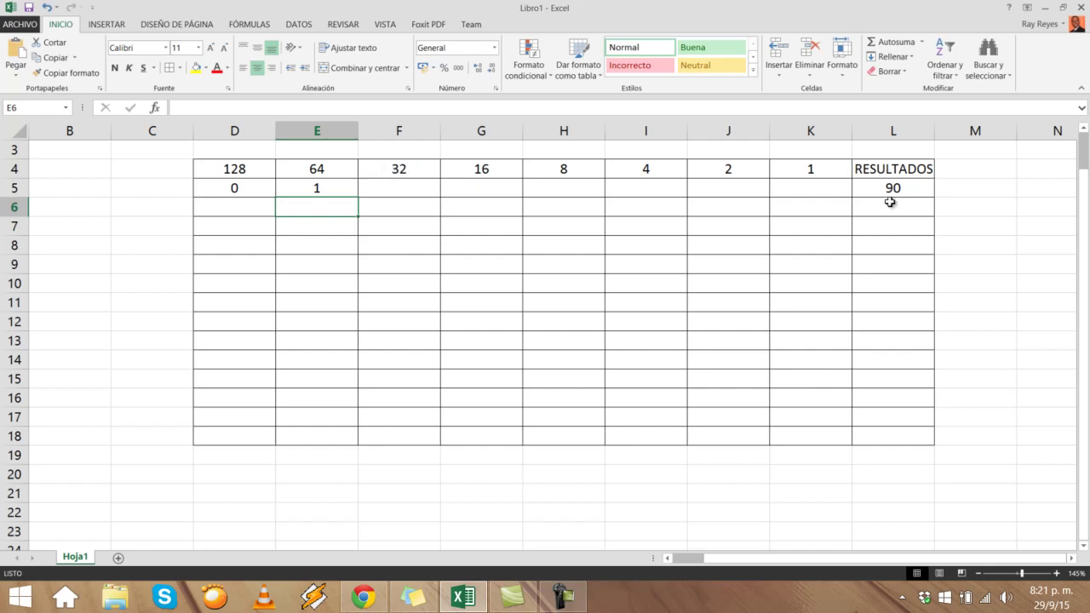
- Continue the binary digits for 90 in row 5: 0 in F5, 1 in G5 and 1 in H5
{"action": "left_click", "coordinate": [385, 190]}
{"action": "type", "text": "0"}
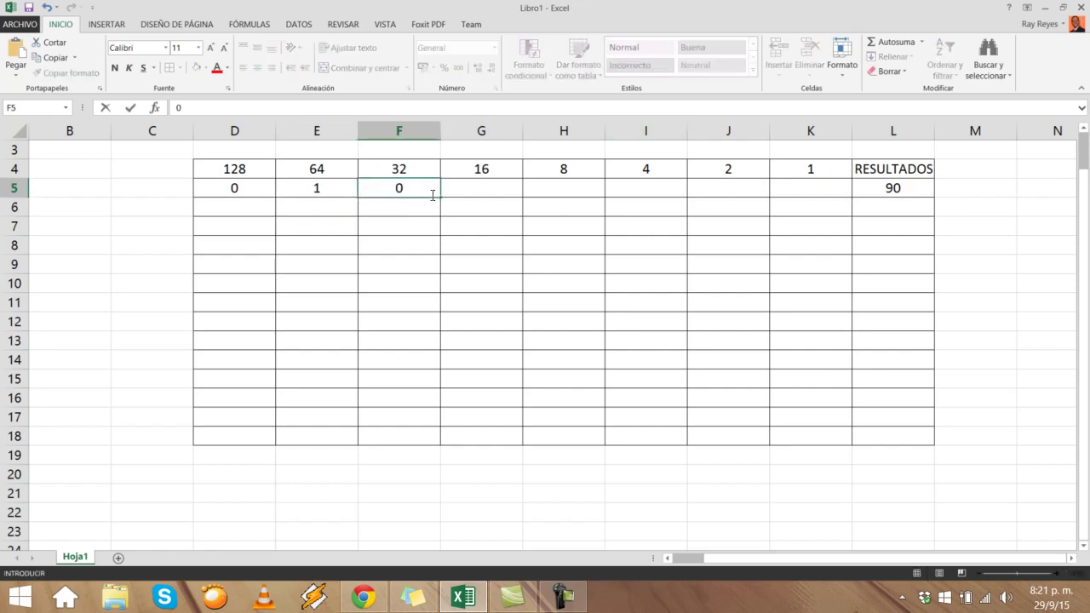
{"action": "left_click", "coordinate": [460, 189]}
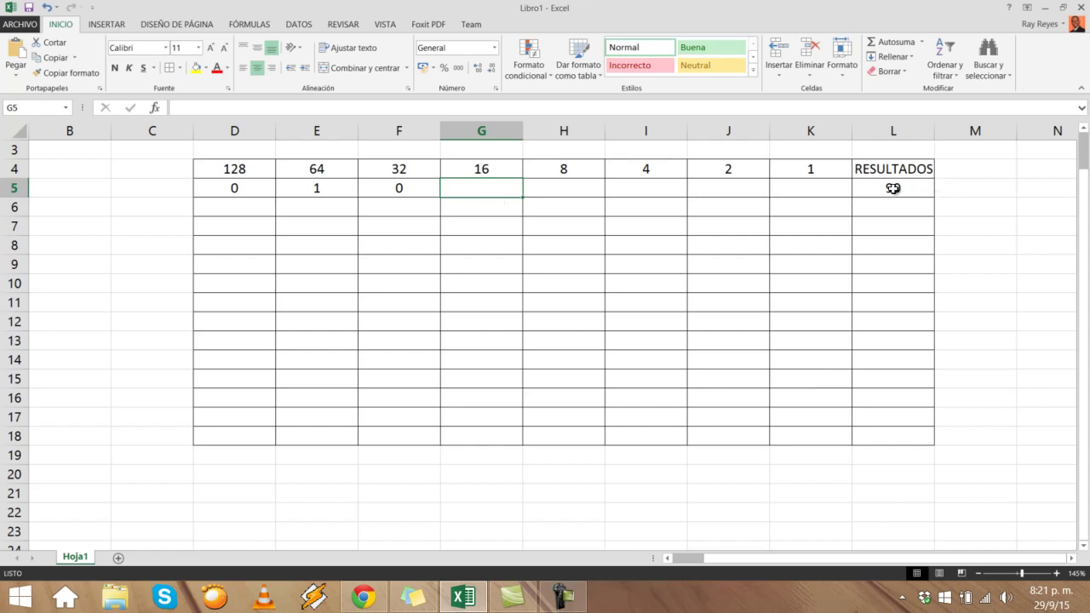
{"action": "type", "text": "1"}
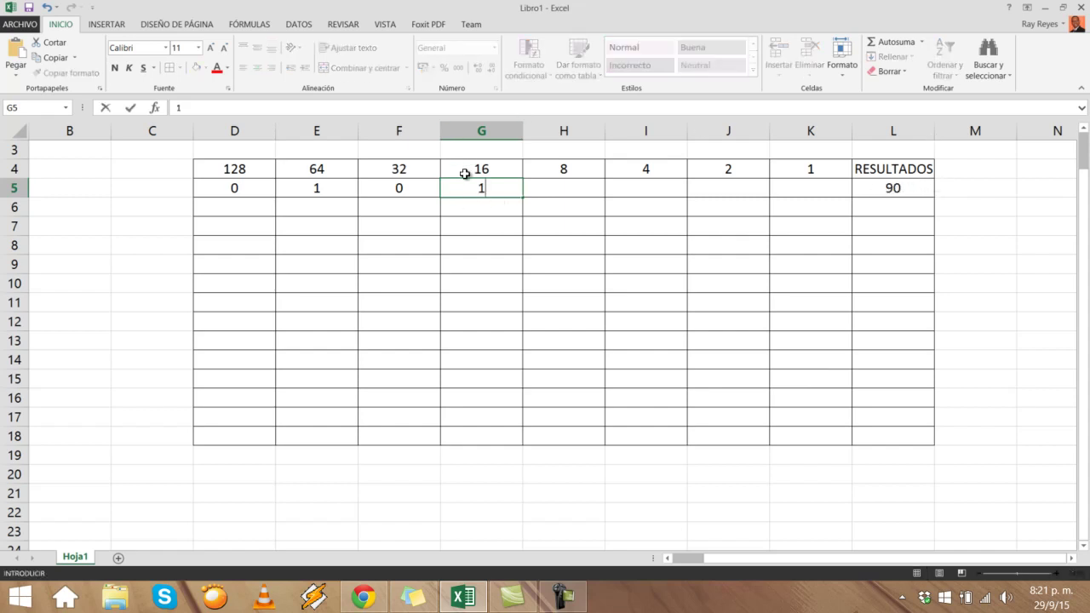
{"action": "key", "text": "Return"}
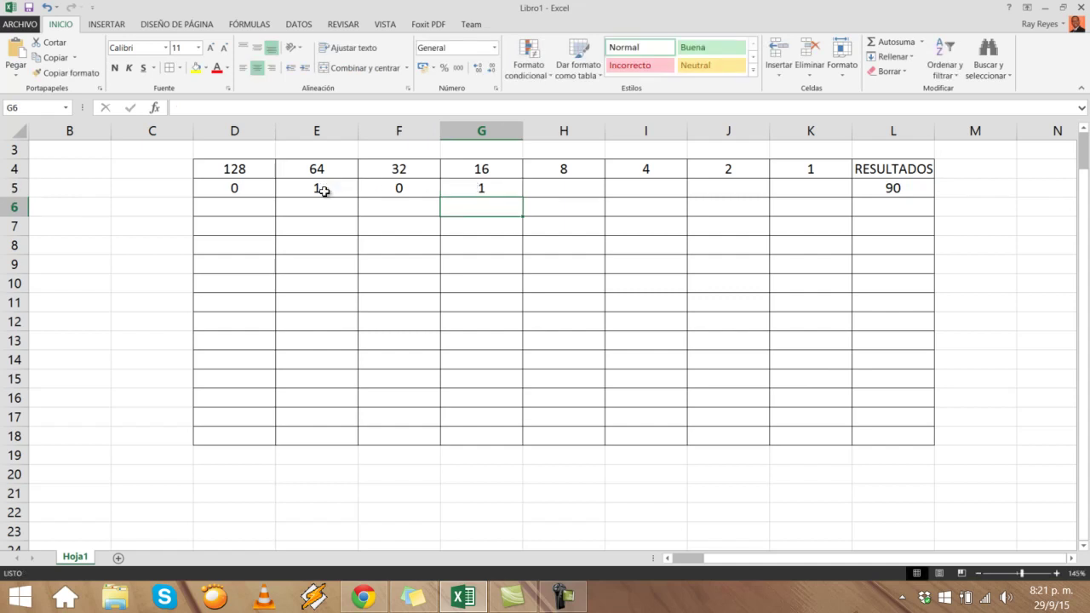
{"action": "left_click", "coordinate": [571, 185]}
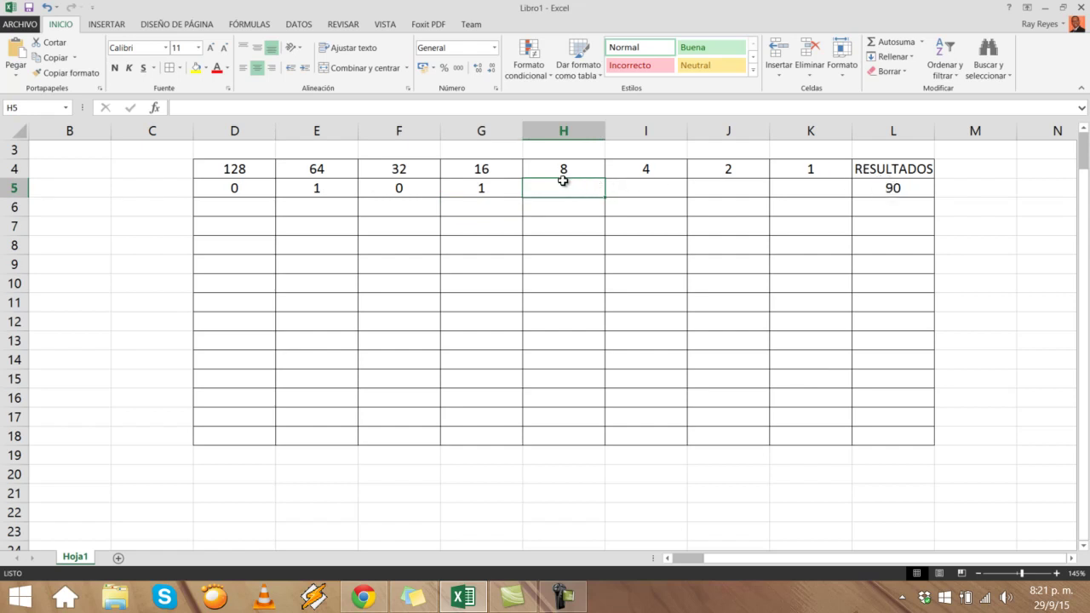
{"action": "type", "text": "1"}
{"action": "key", "text": "Return"}
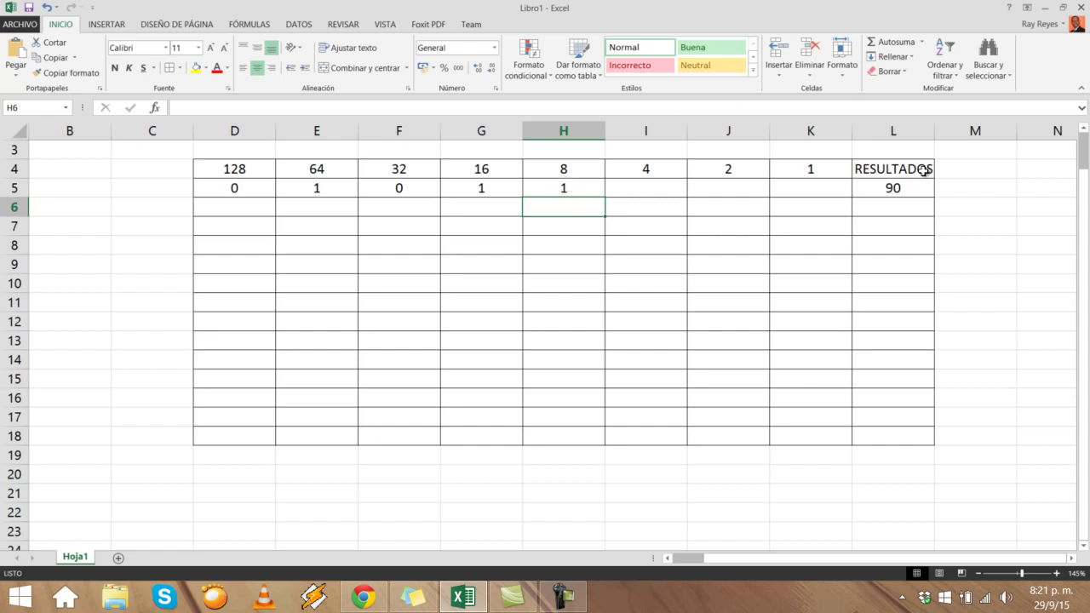
- Complete the binary digits for 90 in row 5 with 0 in I5, 1 in J5 and 0 in K5
{"action": "left_click", "coordinate": [723, 187]}
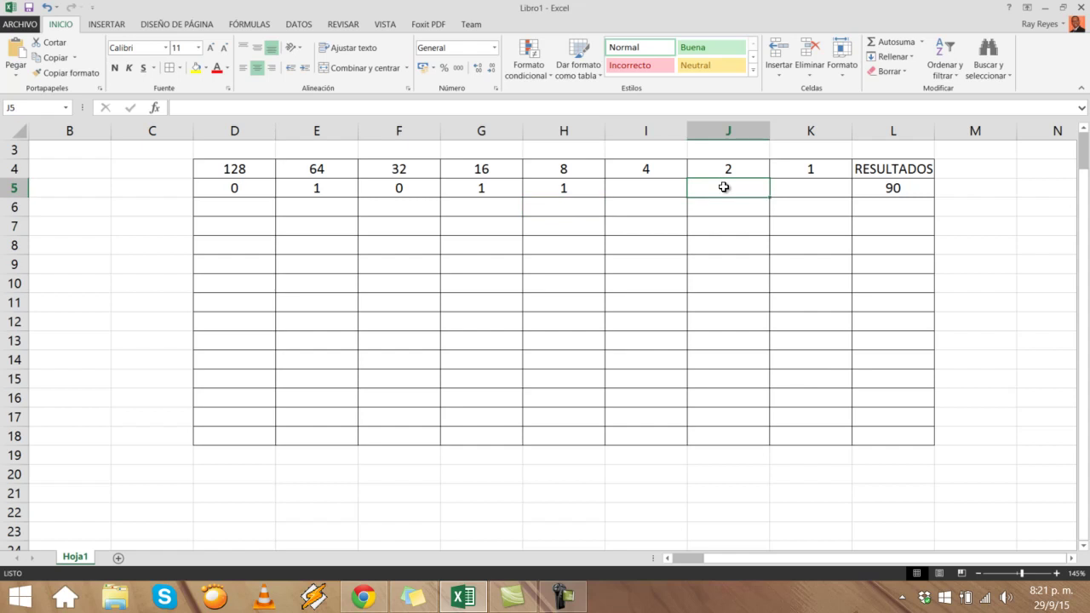
{"action": "type", "text": "1"}
{"action": "left_click", "coordinate": [648, 187]}
{"action": "type", "text": "0"}
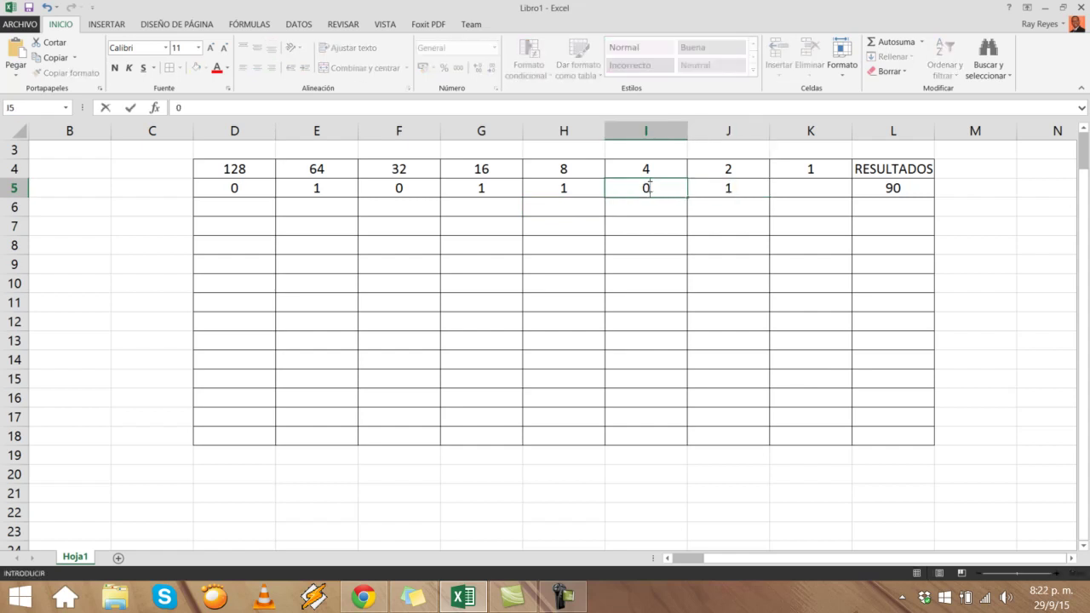
{"action": "left_click", "coordinate": [789, 184]}
{"action": "type", "text": "0"}
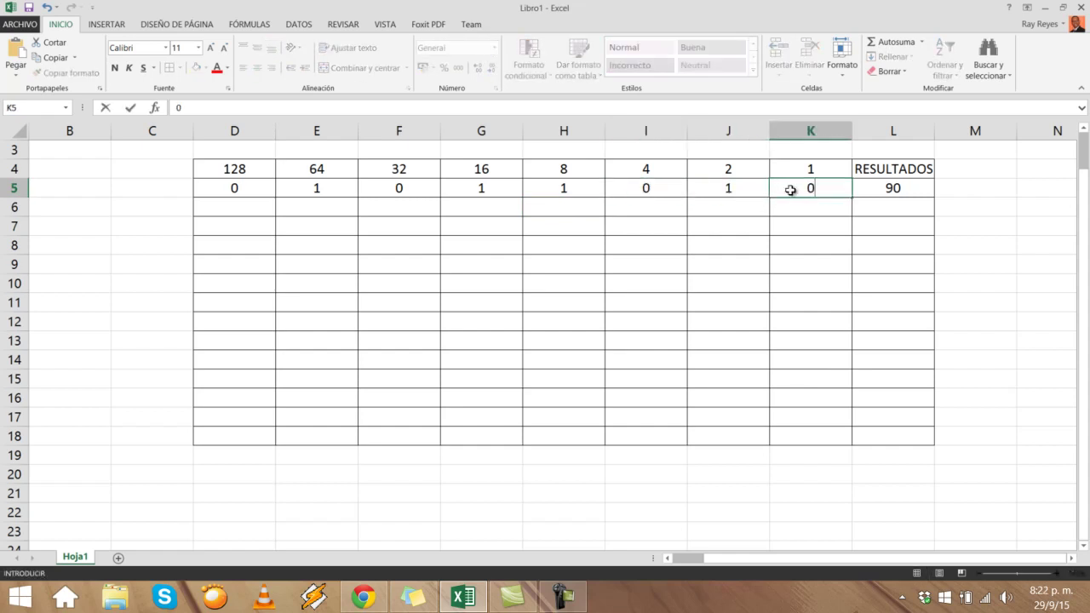
{"action": "left_click", "coordinate": [885, 215]}
- Check the binary digits in D5:K5 against the decimal 90 in L5, going through the place values marked with 1
{"action": "left_click", "coordinate": [890, 188]}
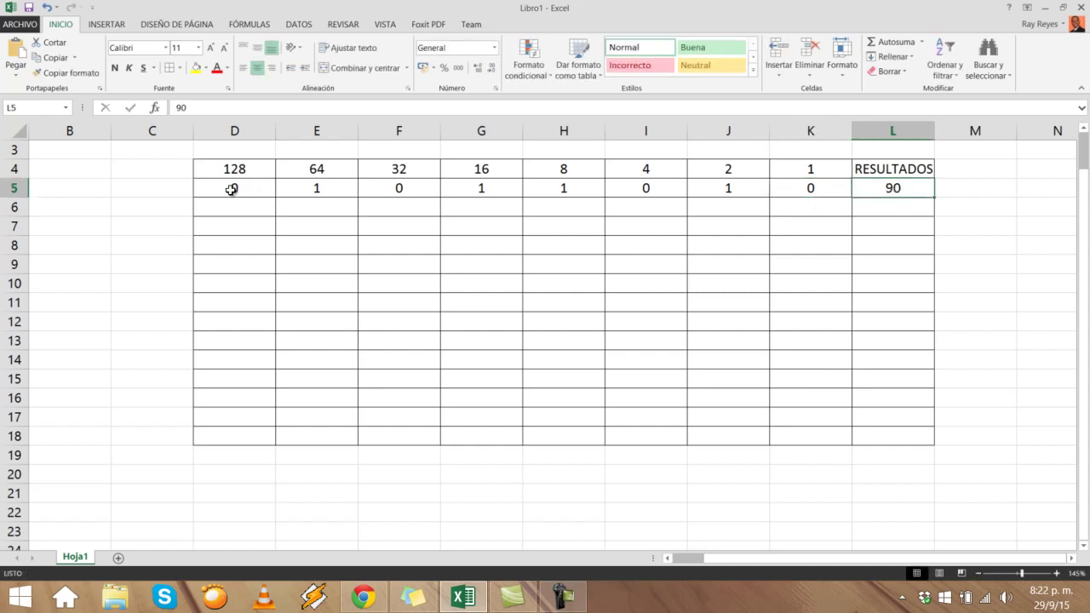
{"action": "left_click_drag", "start_coordinate": [231, 190], "coordinate": [800, 200]}
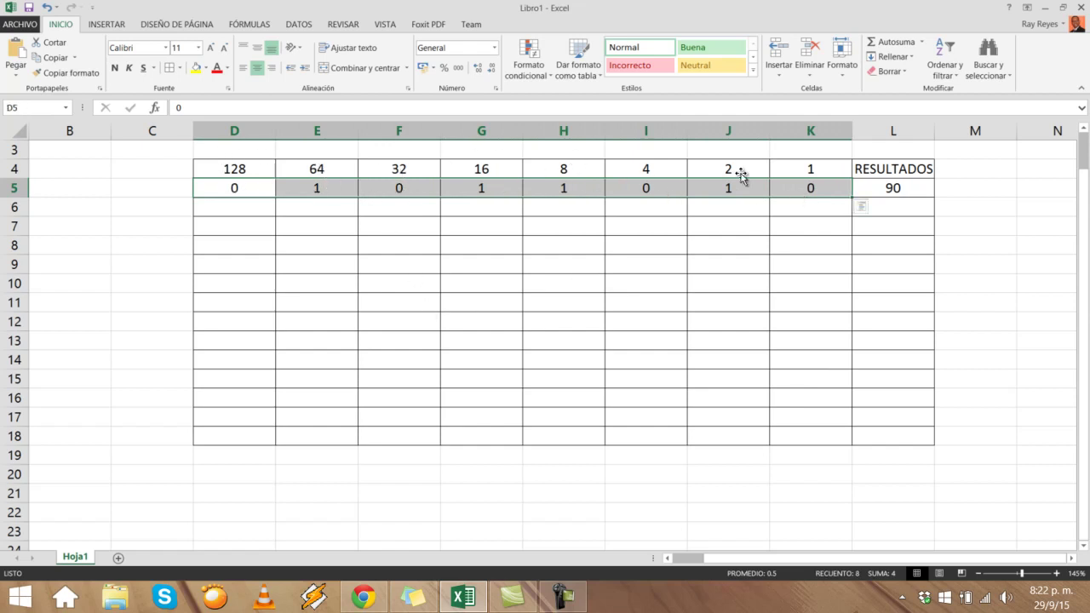
{"action": "left_click", "coordinate": [813, 187]}
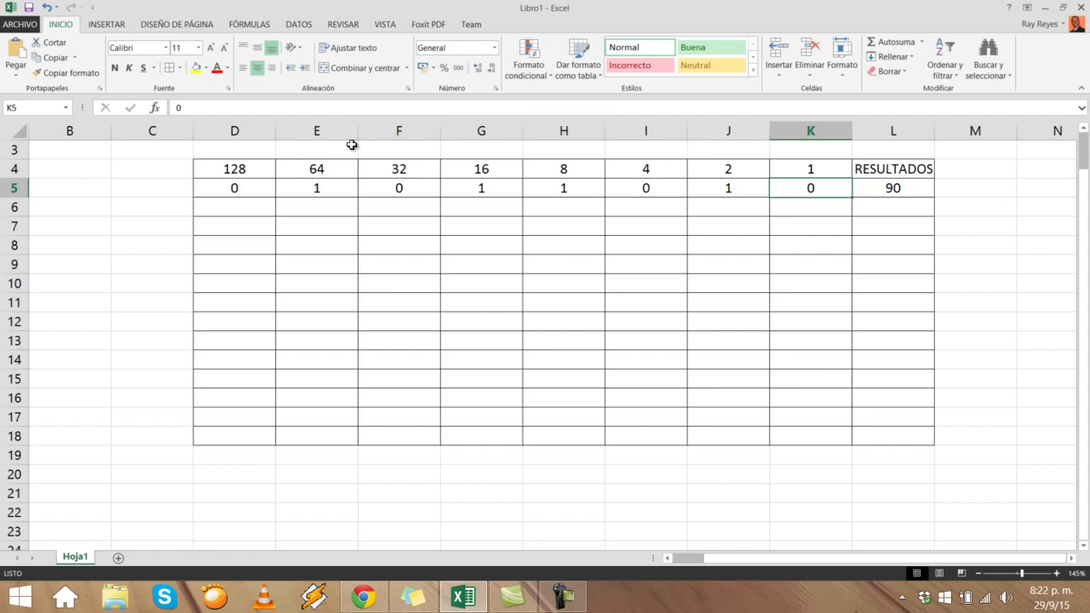
{"action": "left_click", "coordinate": [893, 189]}
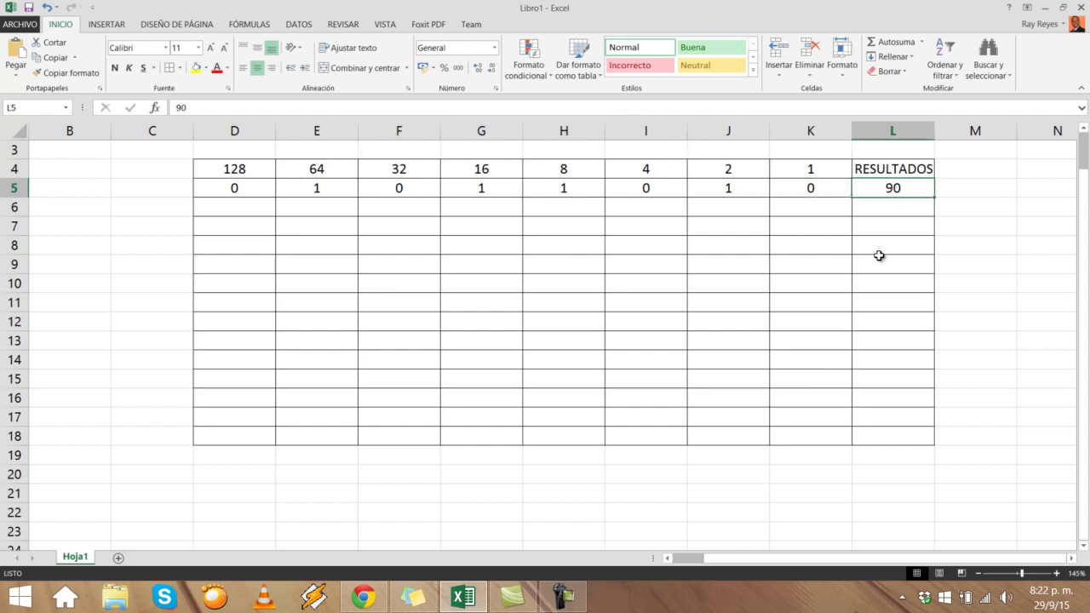
{"action": "left_click", "coordinate": [317, 187]}
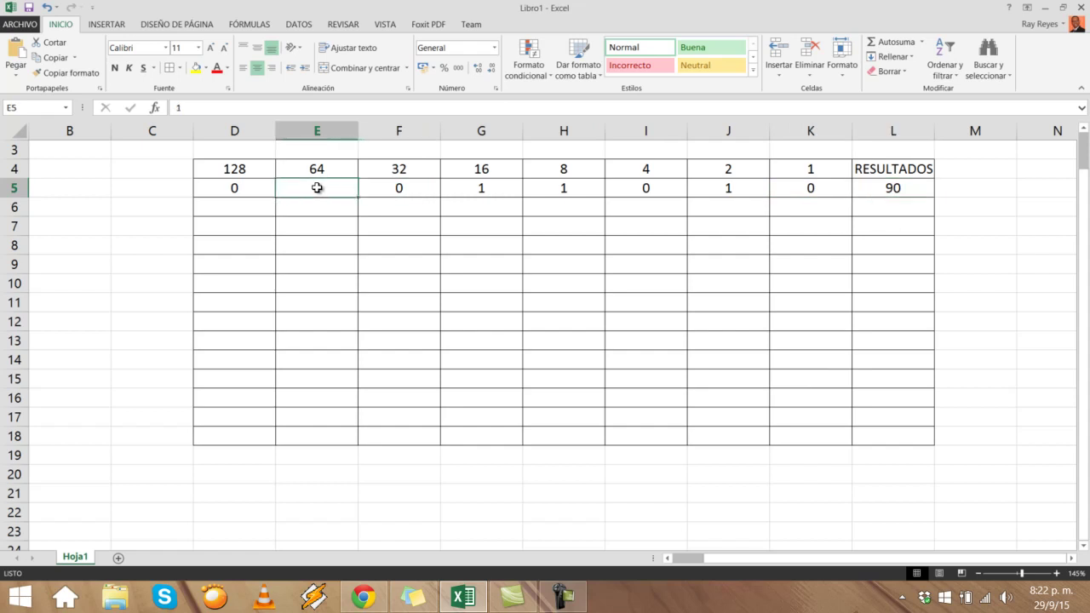
{"action": "left_click", "coordinate": [473, 186]}
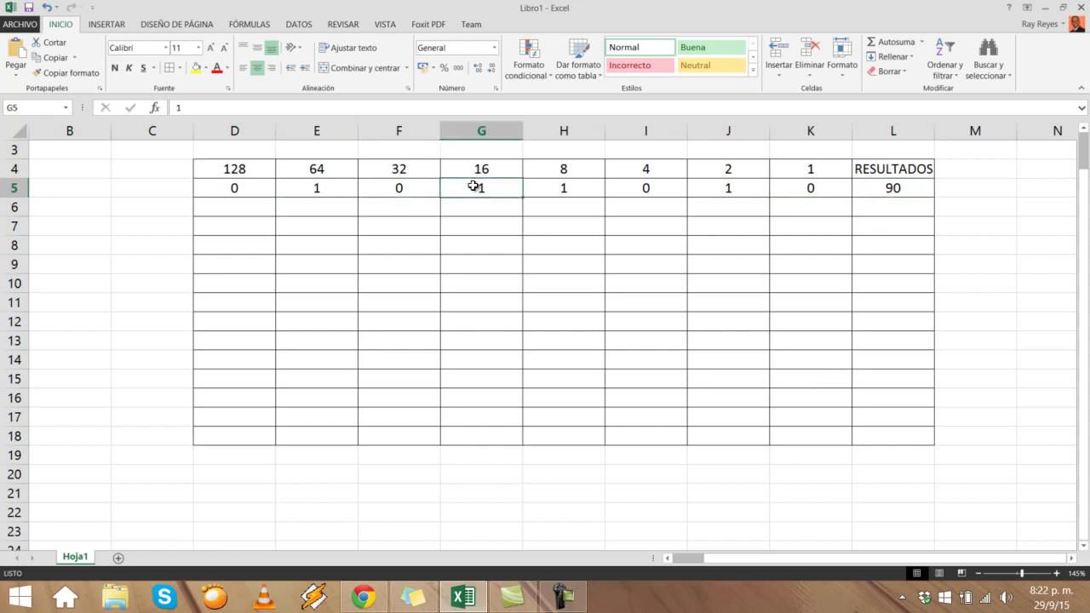
{"action": "left_click", "coordinate": [567, 188]}
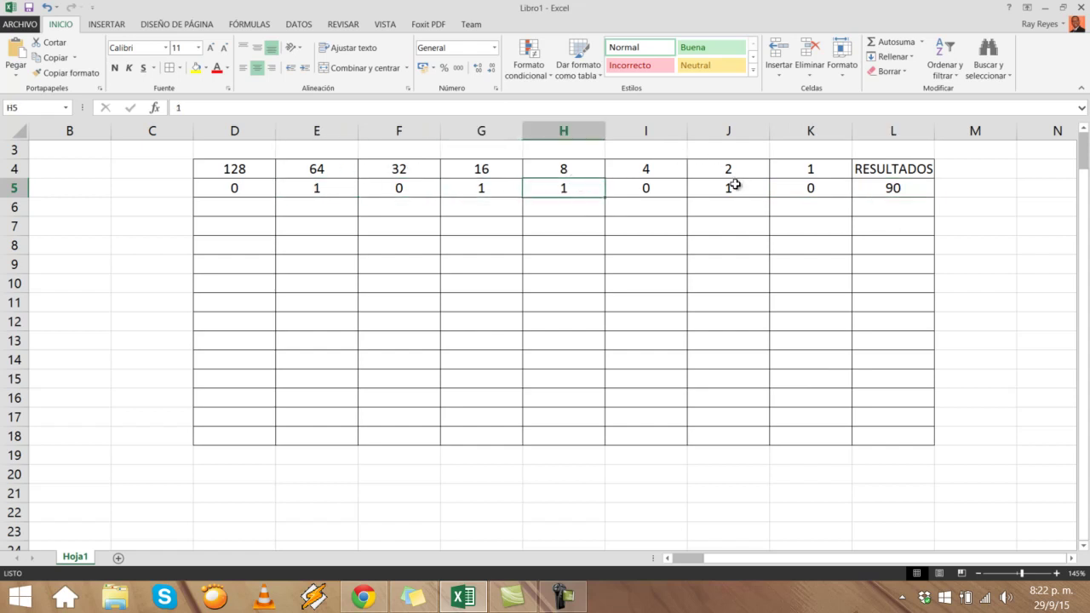
{"action": "left_click", "coordinate": [734, 185]}
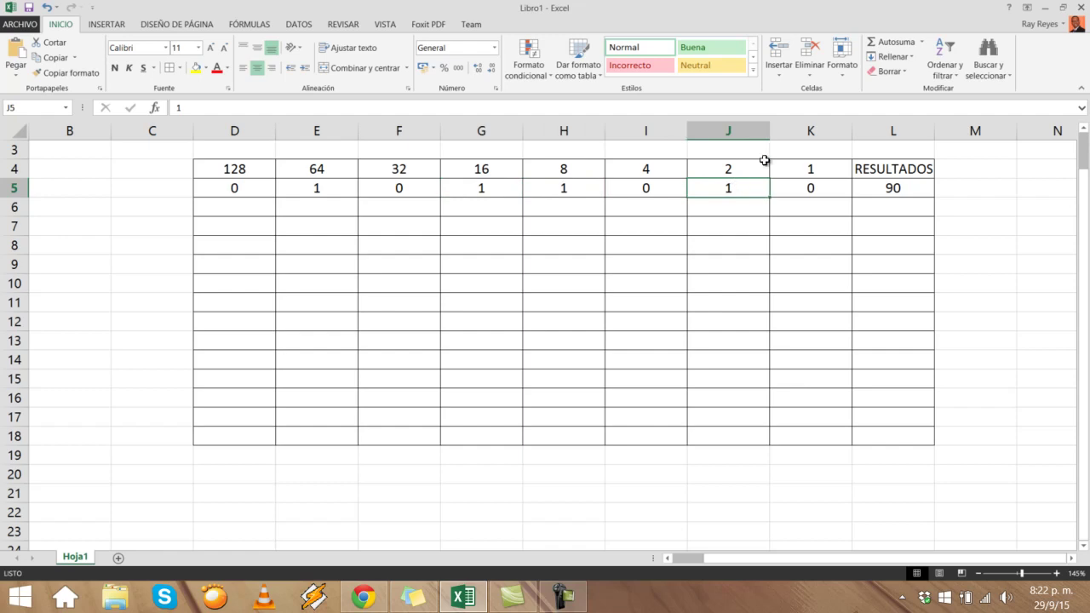
- Enter 200 in L6 under RESULTADOS as the second decimal number
{"action": "left_click", "coordinate": [886, 207]}
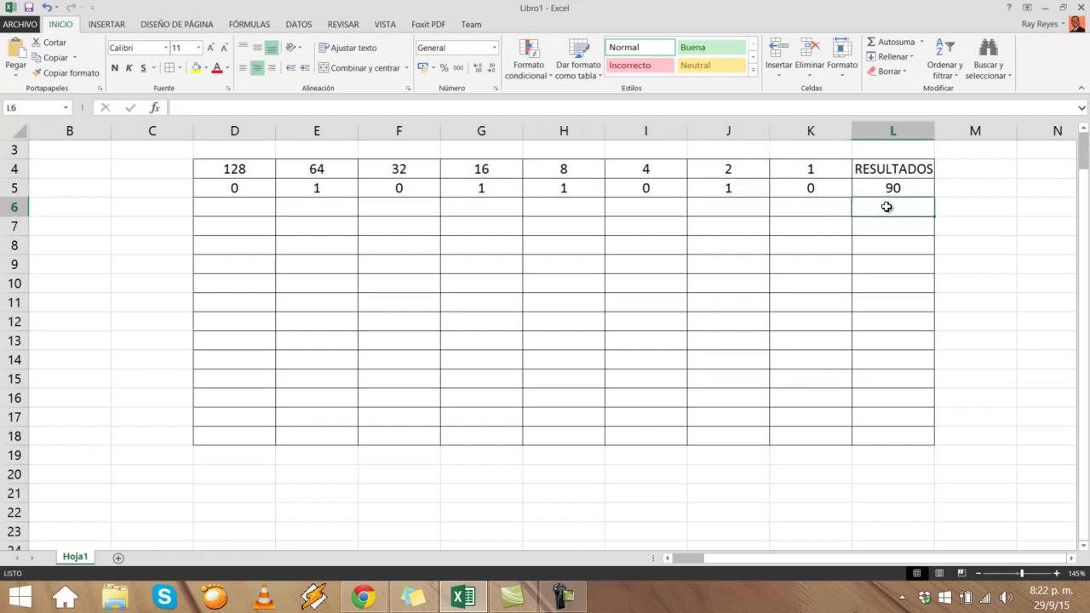
{"action": "type", "text": "200"}
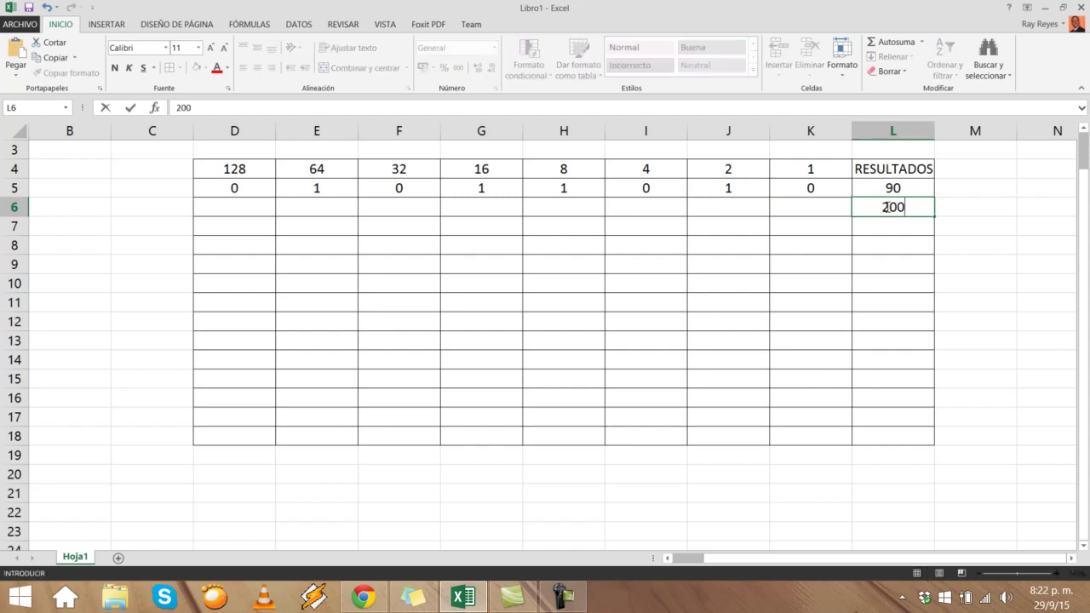
{"action": "left_click", "coordinate": [960, 208]}
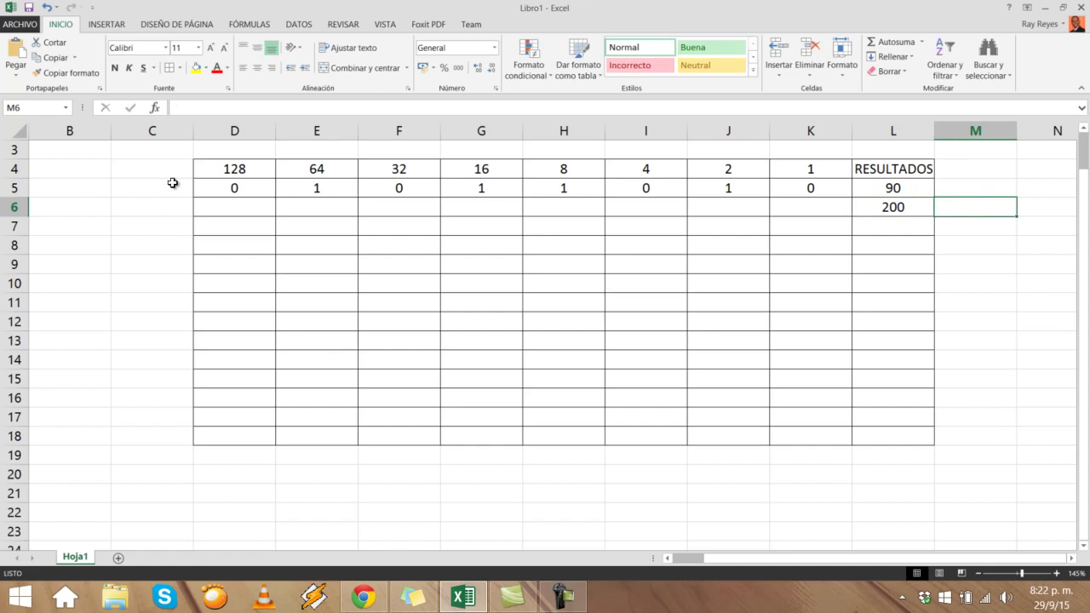
- Mark the place values that make up 200 in row 6 by entering 1 in D6, E6 and H6
{"action": "left_click", "coordinate": [234, 203]}
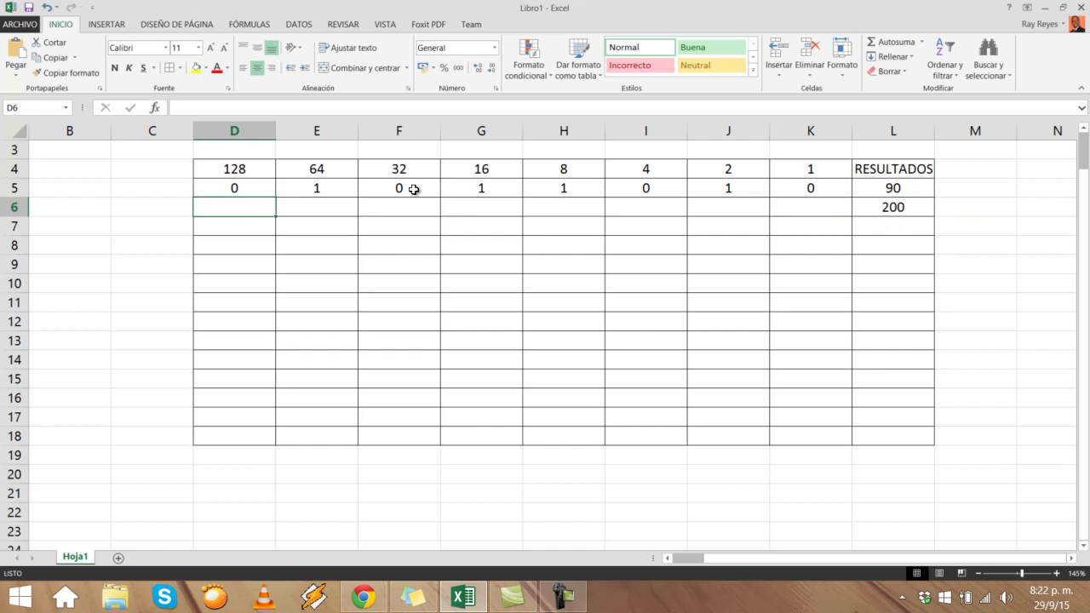
{"action": "type", "text": "1"}
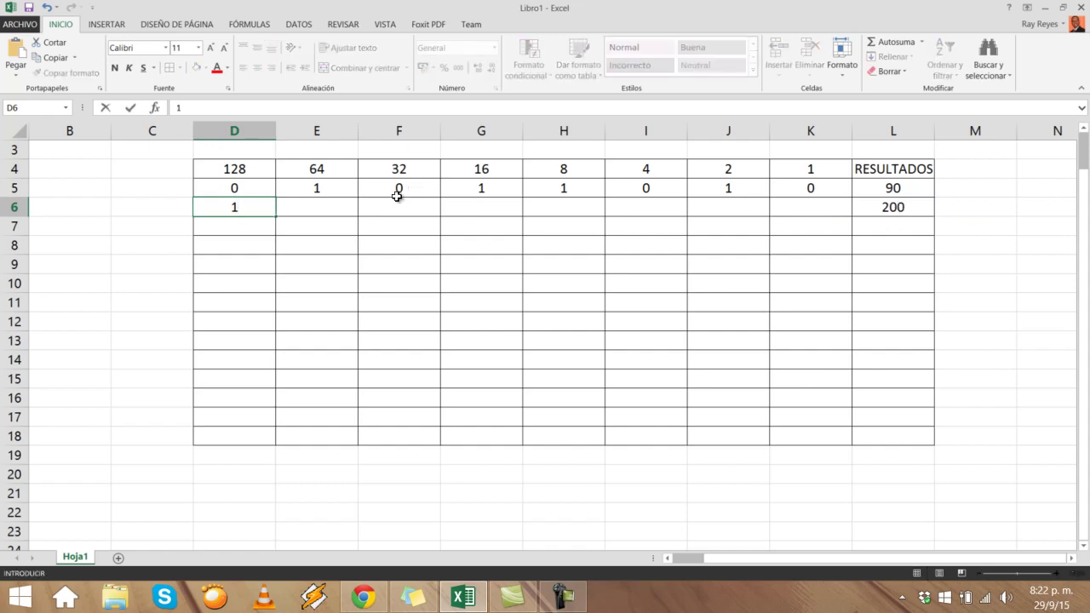
{"action": "left_click", "coordinate": [302, 205]}
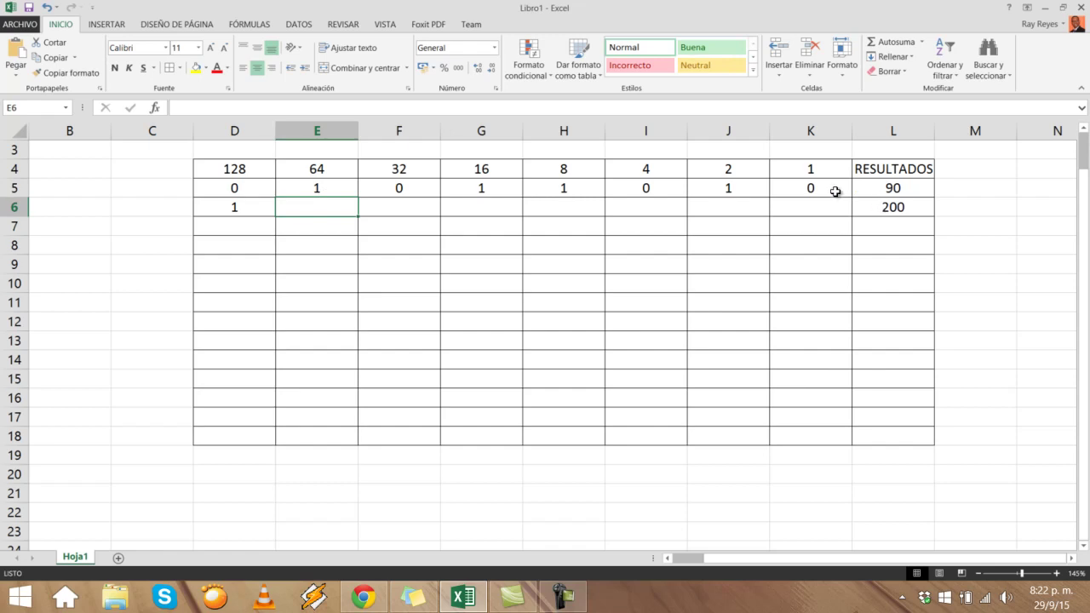
{"action": "type", "text": "1"}
{"action": "left_click", "coordinate": [366, 219]}
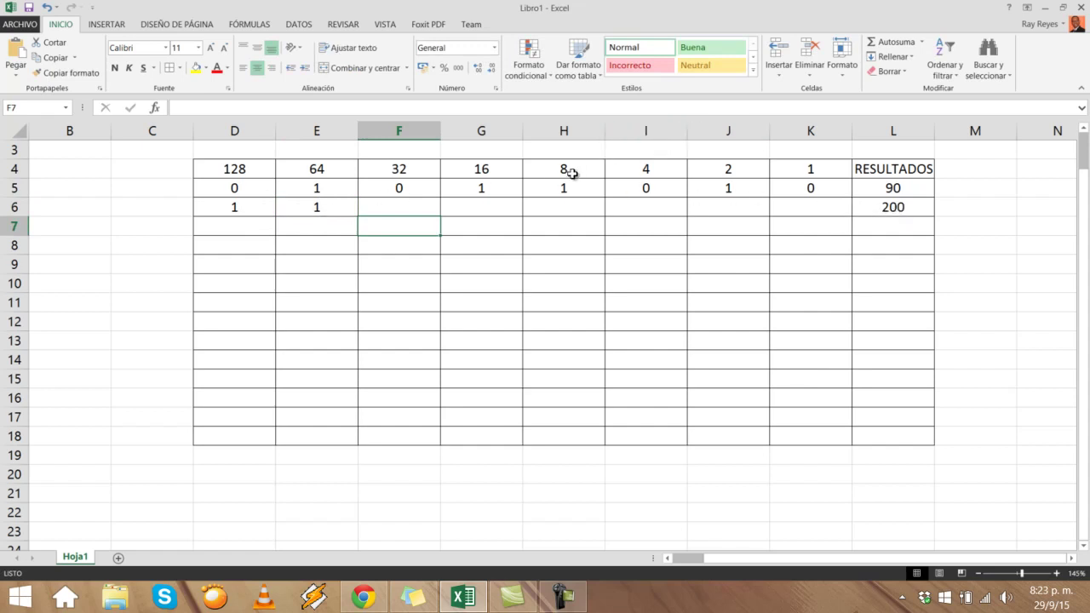
{"action": "left_click", "coordinate": [570, 206]}
{"action": "type", "text": "1"}
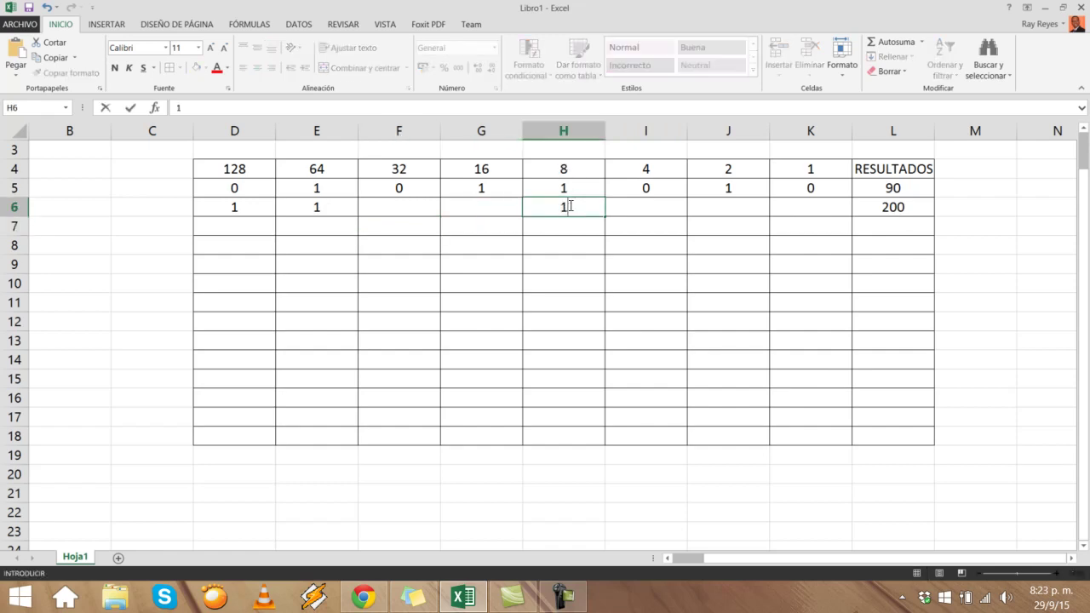
- Fill the remaining place values for 200 in row 6 with 0 in F6, G6, I6, J6 and K6
{"action": "left_click", "coordinate": [407, 213]}
{"action": "type", "text": "0"}
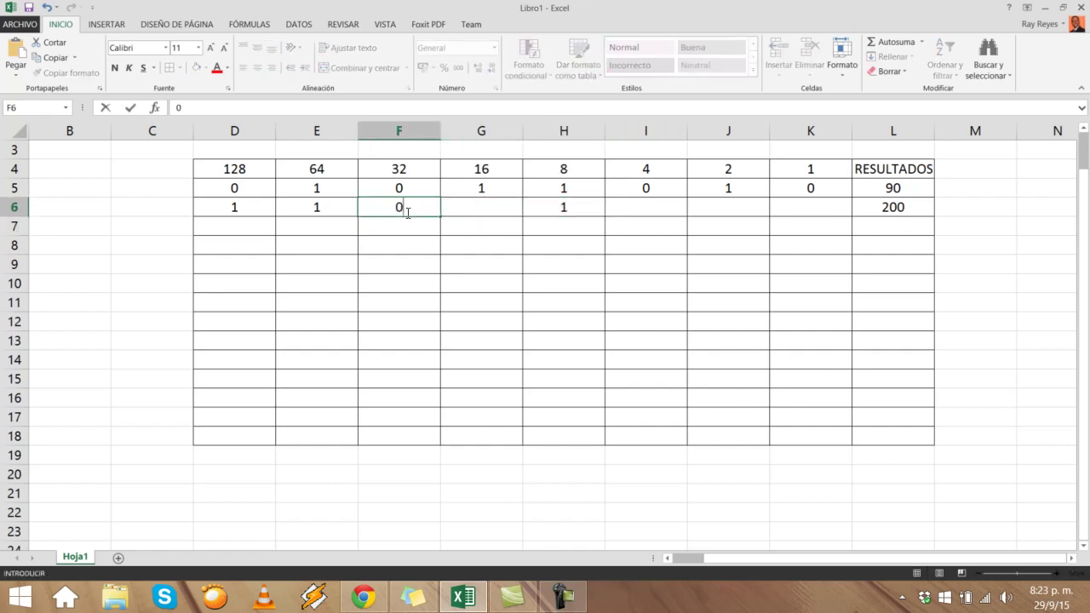
{"action": "left_click", "coordinate": [475, 208]}
{"action": "type", "text": "0"}
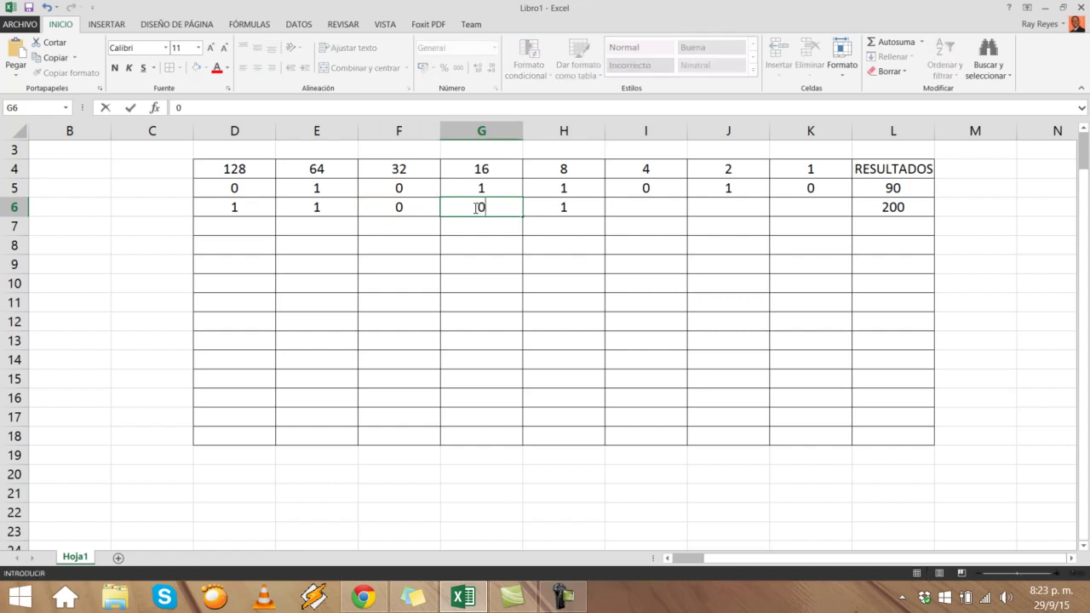
{"action": "left_click", "coordinate": [624, 211]}
{"action": "type", "text": "0"}
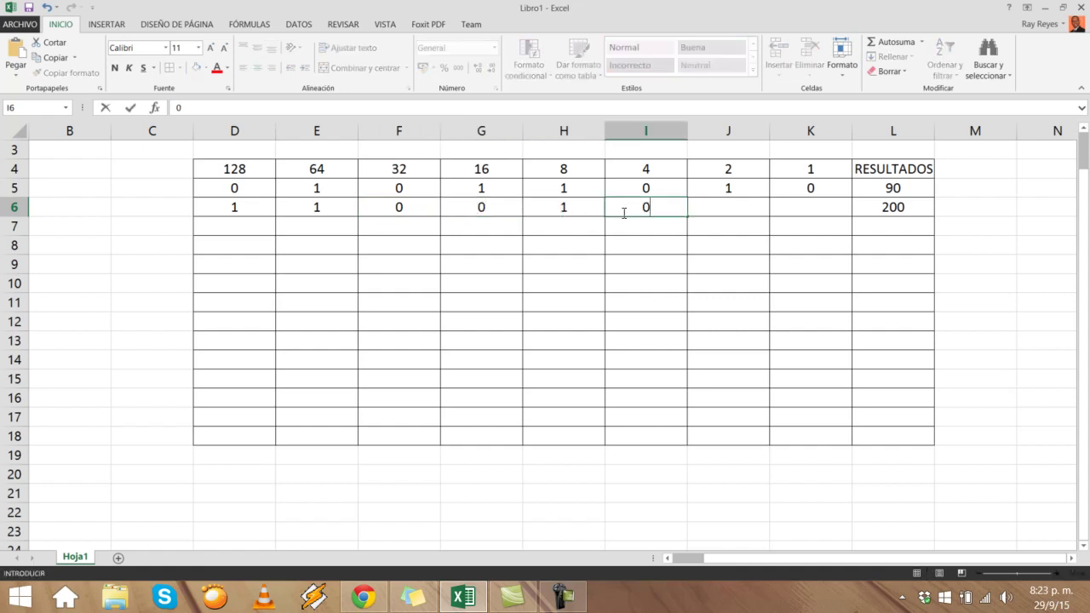
{"action": "left_click", "coordinate": [719, 207]}
{"action": "type", "text": "0"}
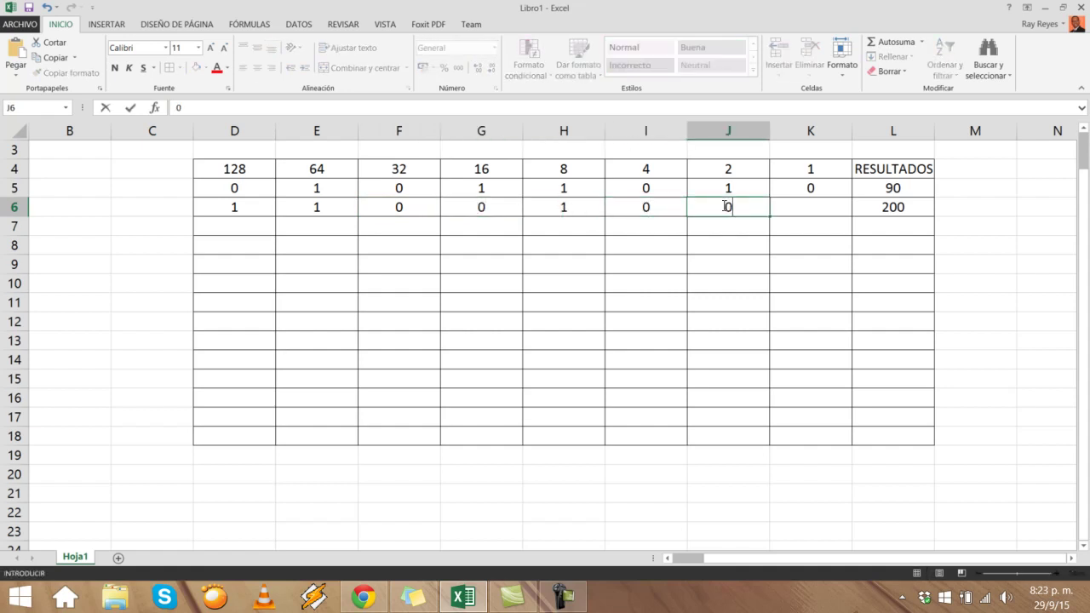
{"action": "left_click", "coordinate": [839, 204]}
{"action": "type", "text": "0"}
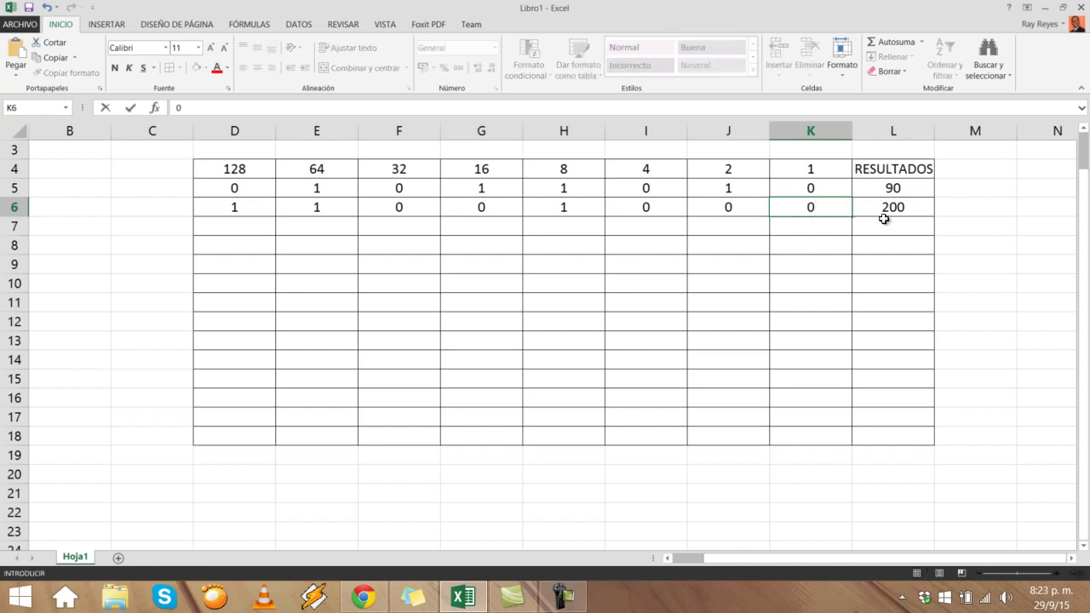
{"action": "left_click", "coordinate": [883, 221]}
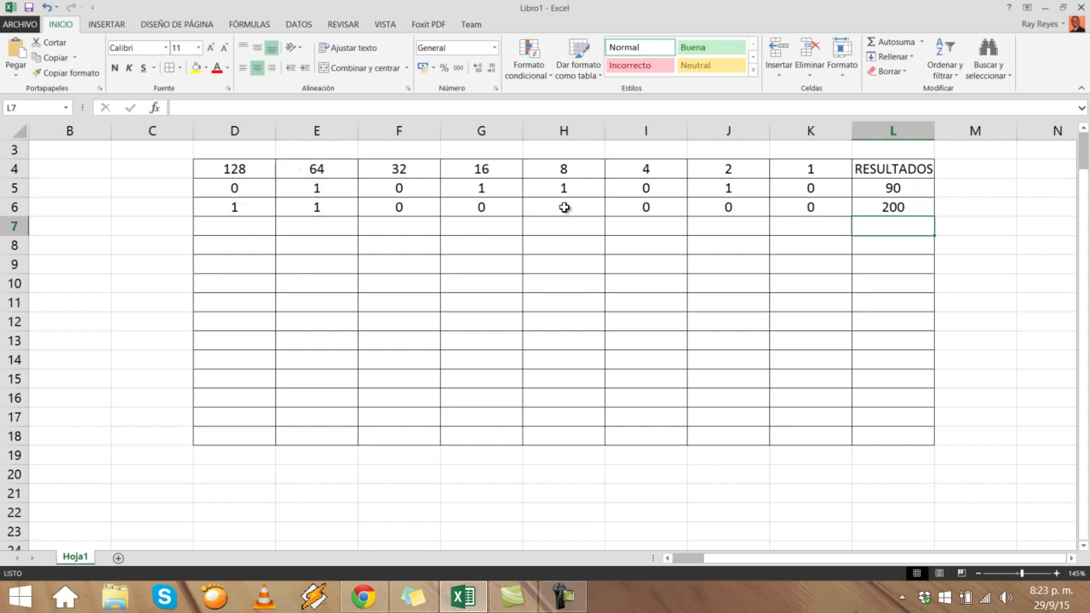
{"action": "left_click", "coordinate": [909, 211]}
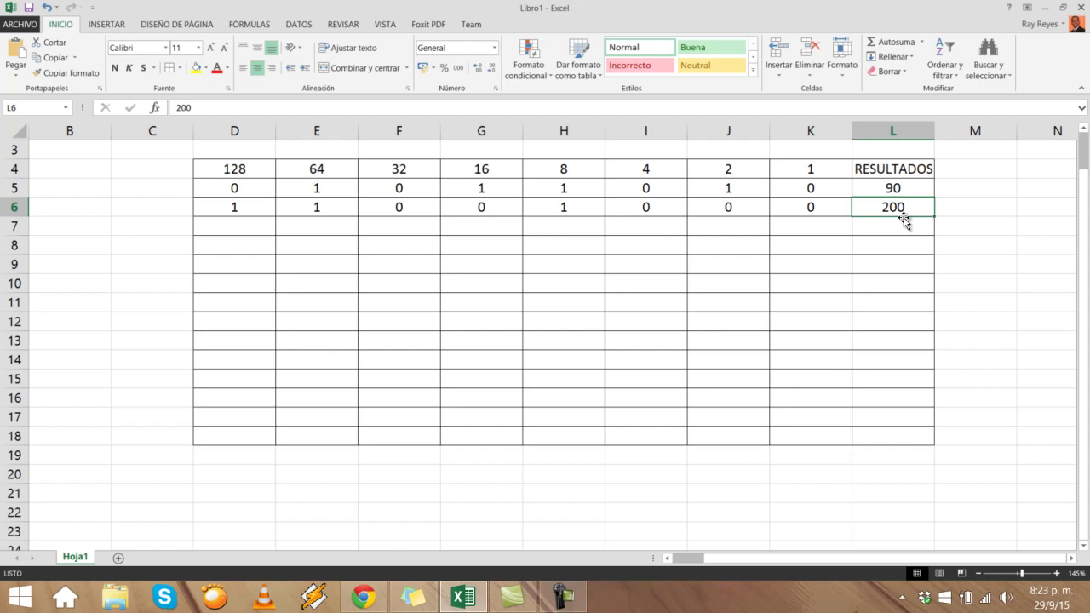
- Enter the binary number 11100011 in row 8, one digit per cell from D8 to K8
{"action": "left_click", "coordinate": [238, 244]}
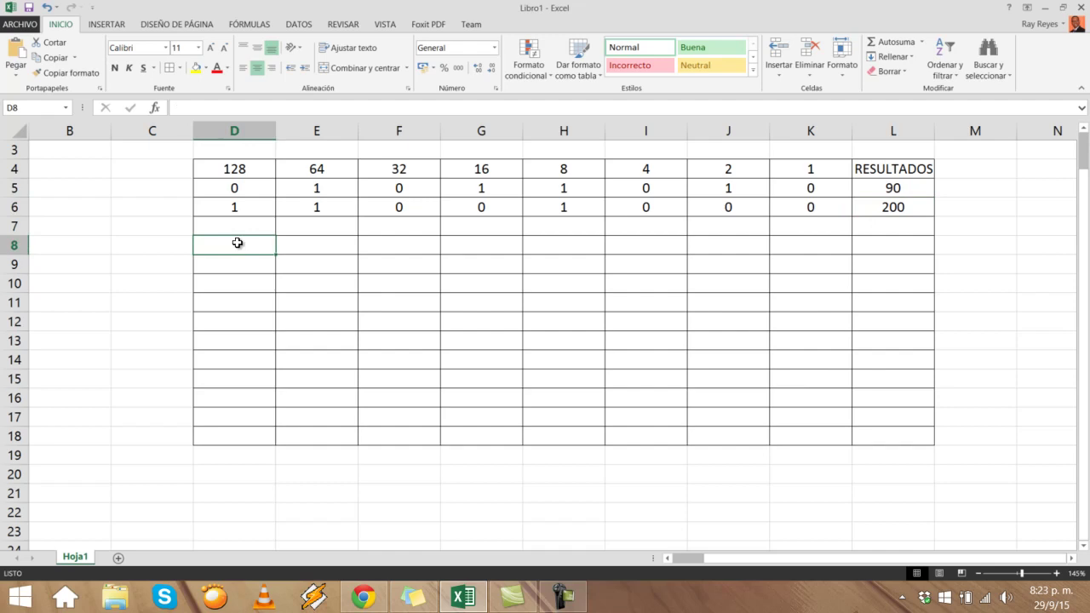
{"action": "type", "text": "1"}
{"action": "key", "text": "Tab"}
{"action": "type", "text": "1"}
{"action": "key", "text": "Tab"}
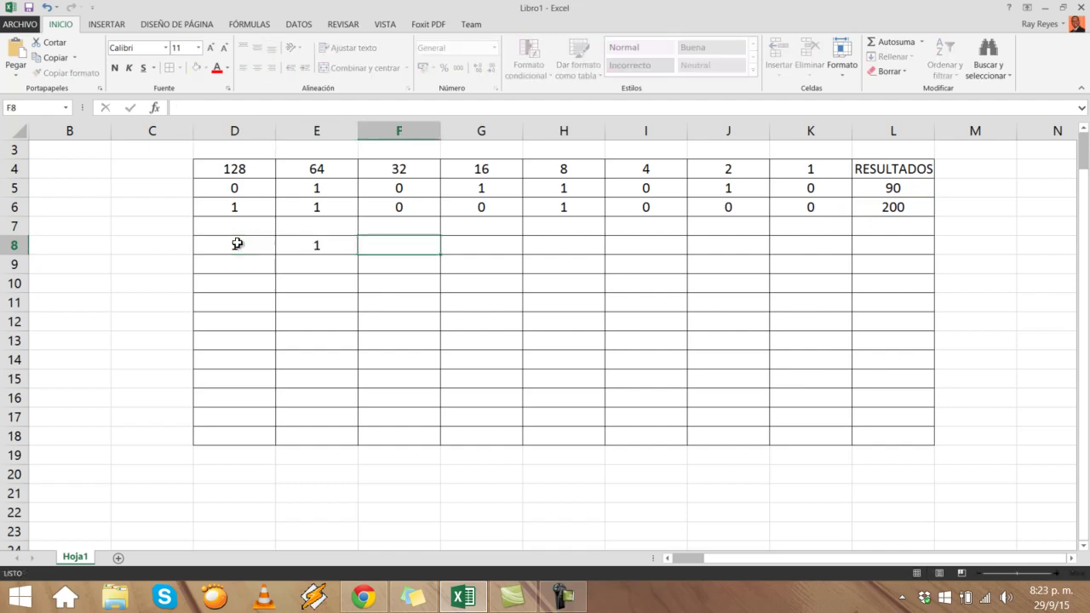
{"action": "type", "text": "1"}
{"action": "key", "text": "Tab"}
{"action": "type", "text": "0"}
{"action": "key", "text": "Tab"}
{"action": "type", "text": "0"}
{"action": "key", "text": "Tab"}
{"action": "type", "text": "0"}
{"action": "key", "text": "Tab"}
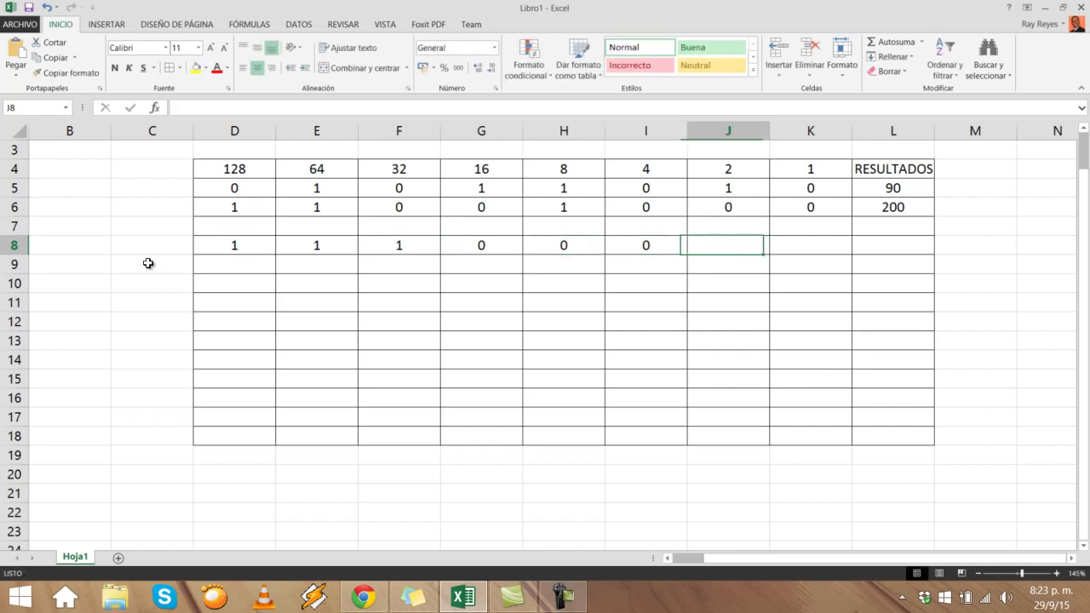
{"action": "type", "text": "1"}
{"action": "key", "text": "Tab"}
{"action": "type", "text": "1"}
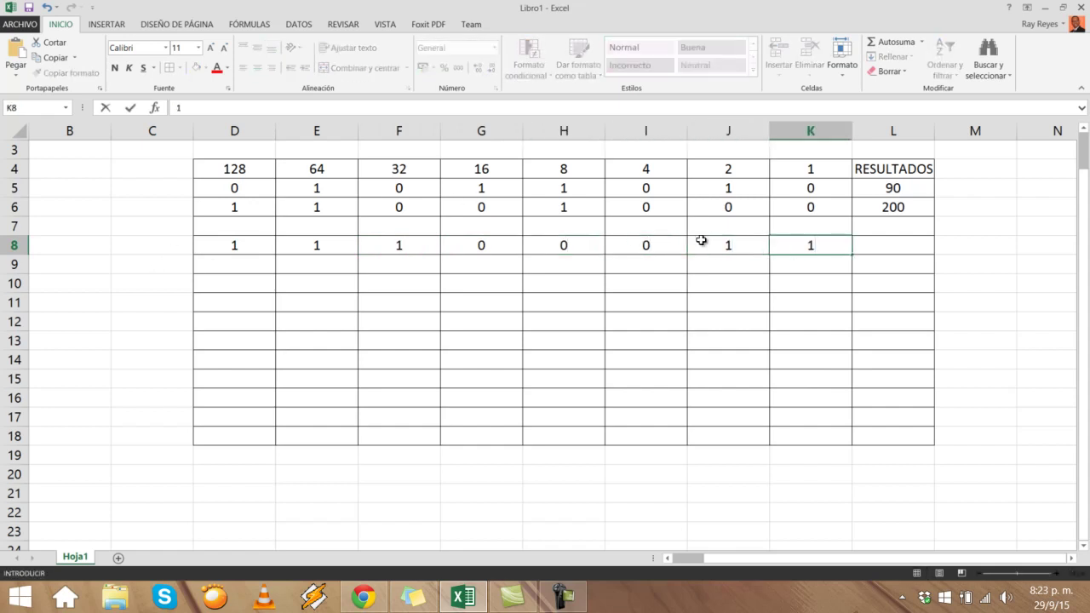
- Convert the binary number in row 8 to decimal by adding its marked place values, entering 227 in L8
{"action": "left_click", "coordinate": [877, 244]}
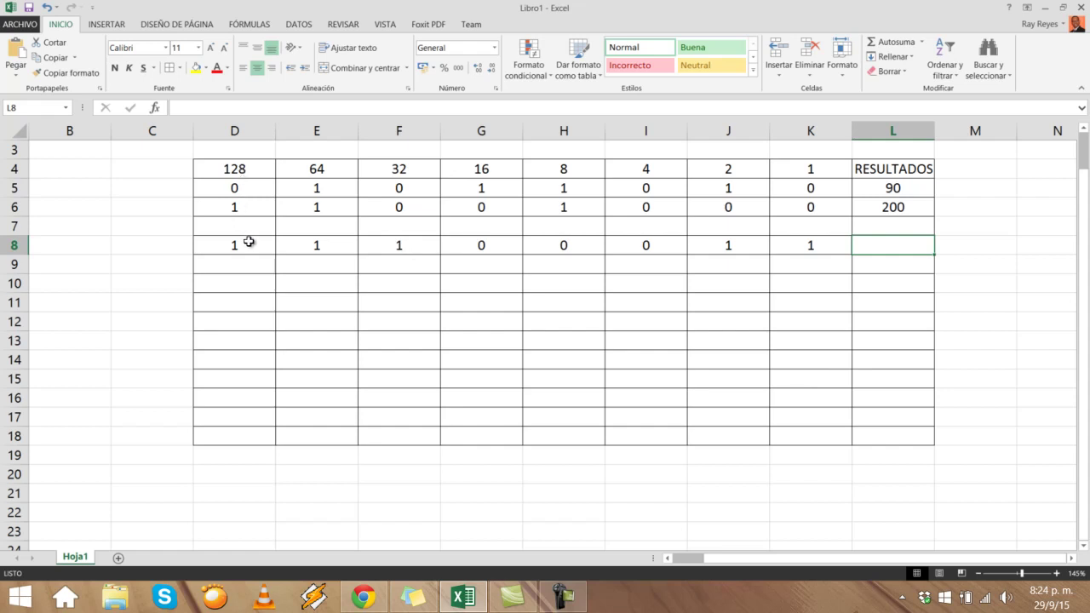
{"action": "left_click", "coordinate": [316, 164]}
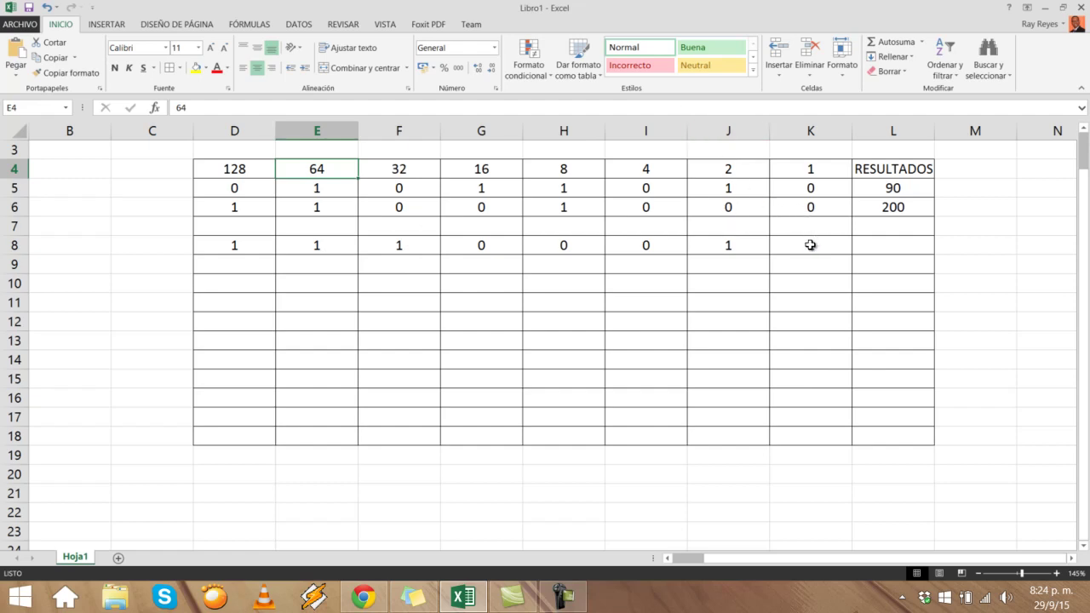
{"action": "left_click", "coordinate": [900, 247]}
{"action": "type", "text": "227"}
{"action": "key", "text": "Return"}
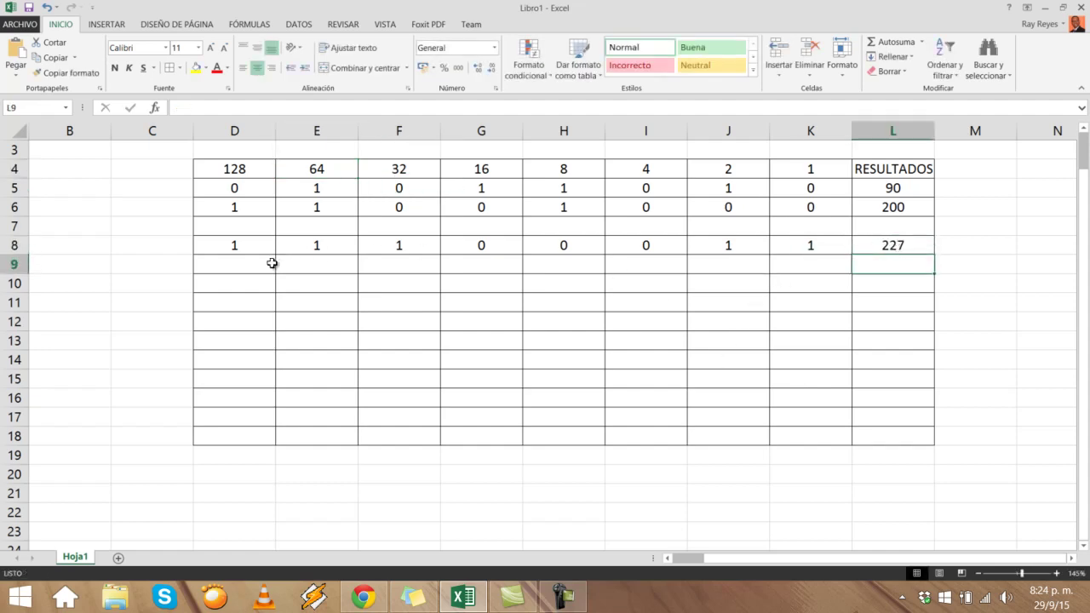
- Enter the binary number 11111110 in row 9, one digit per cell from D9 to K9
{"action": "left_click", "coordinate": [255, 264]}
{"action": "type", "text": "1"}
{"action": "key", "text": "Tab"}
{"action": "type", "text": "1"}
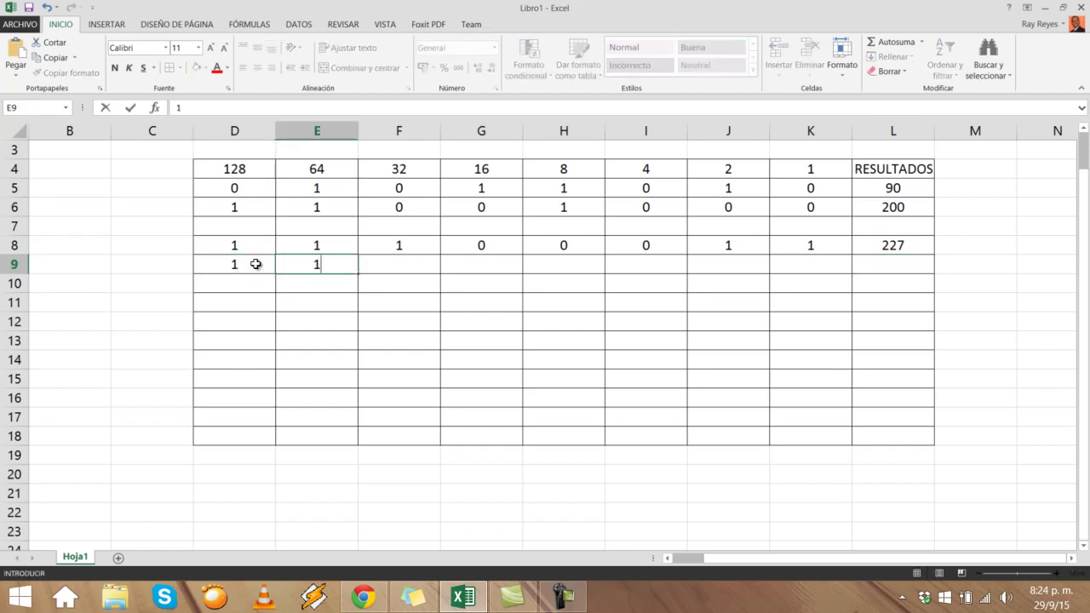
{"action": "key", "text": "Tab"}
{"action": "type", "text": "1"}
{"action": "key", "text": "Tab"}
{"action": "type", "text": "1"}
{"action": "key", "text": "Tab"}
{"action": "type", "text": "1"}
{"action": "key", "text": "Tab"}
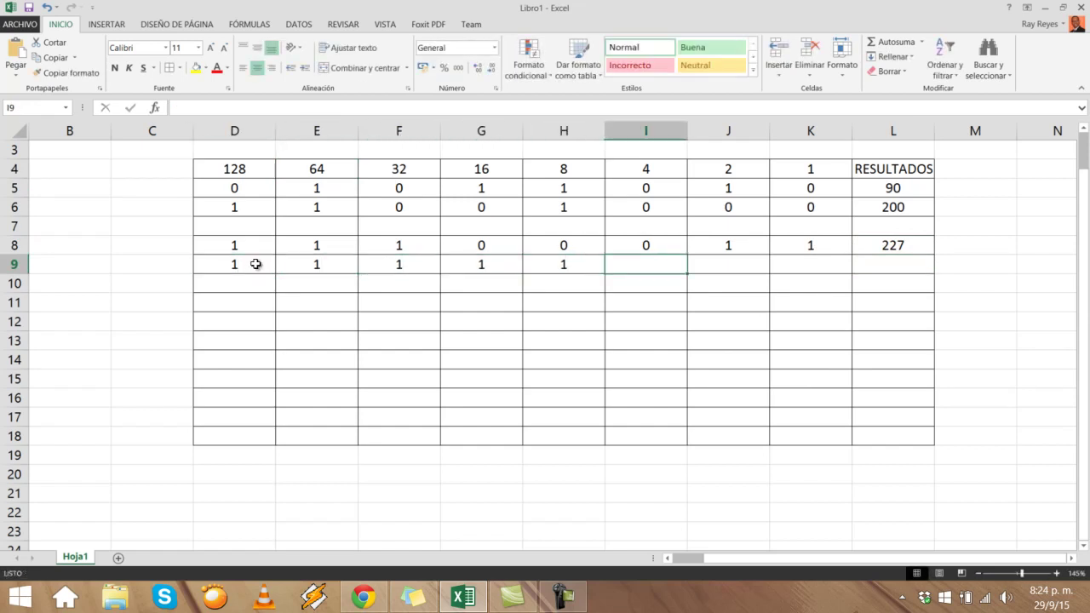
{"action": "type", "text": "1"}
{"action": "key", "text": "Tab"}
{"action": "type", "text": "1"}
{"action": "key", "text": "Tab"}
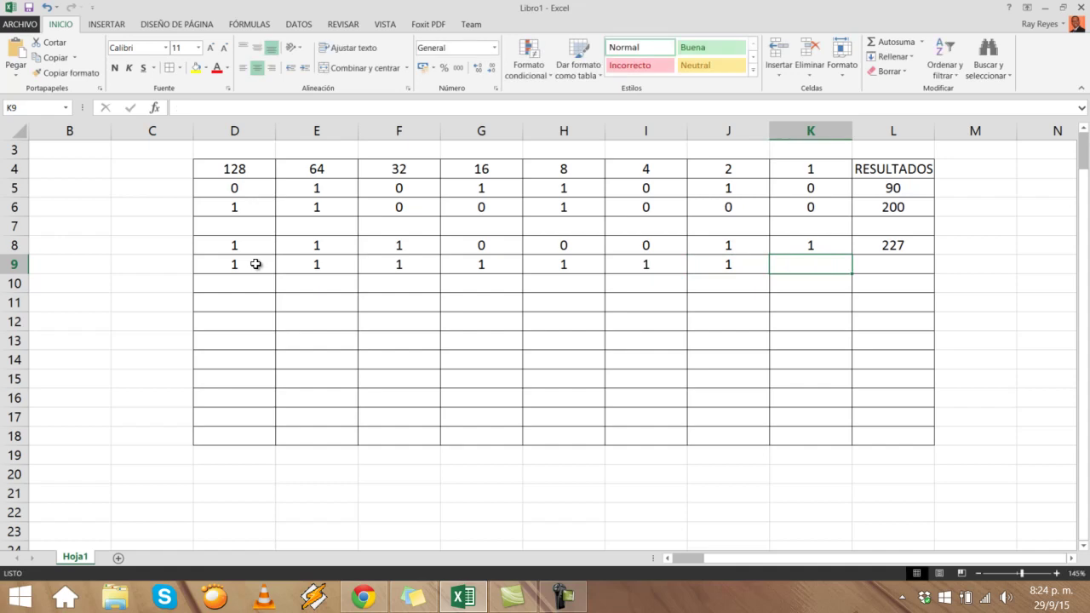
{"action": "type", "text": "0"}
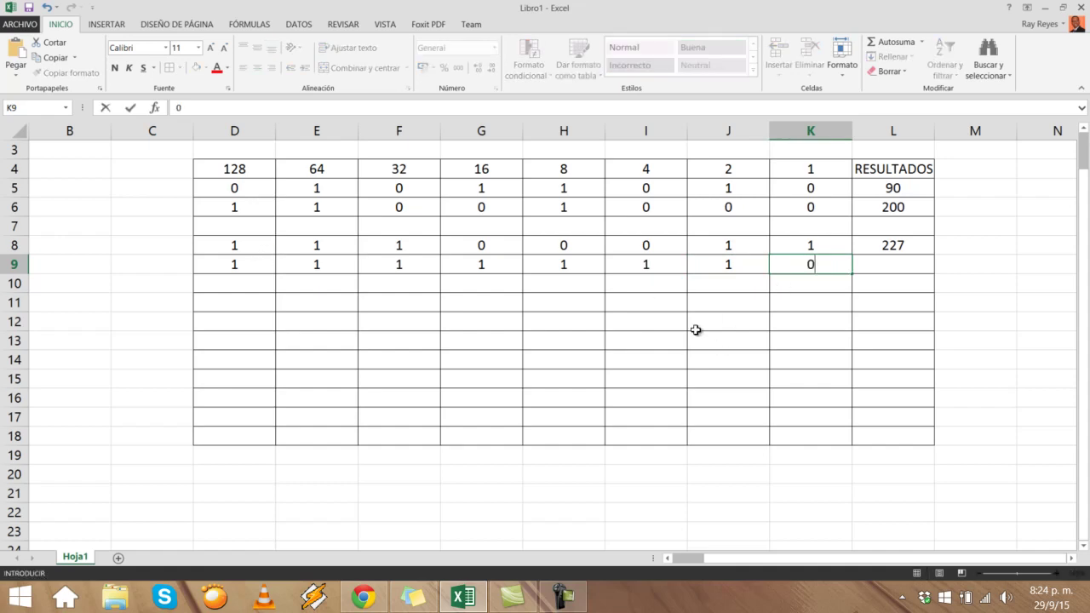
{"action": "left_click", "coordinate": [254, 288]}
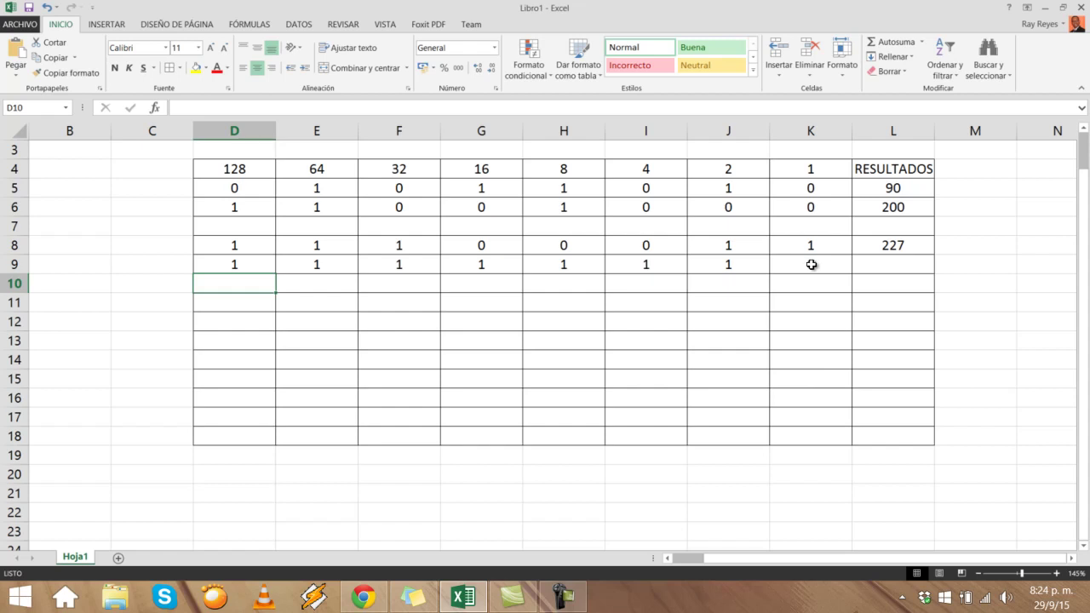
- Enter 254 in L9 under RESULTADOS as the decimal value of the binary number in row 9
{"action": "left_click", "coordinate": [871, 268]}
{"action": "type", "text": "254"}
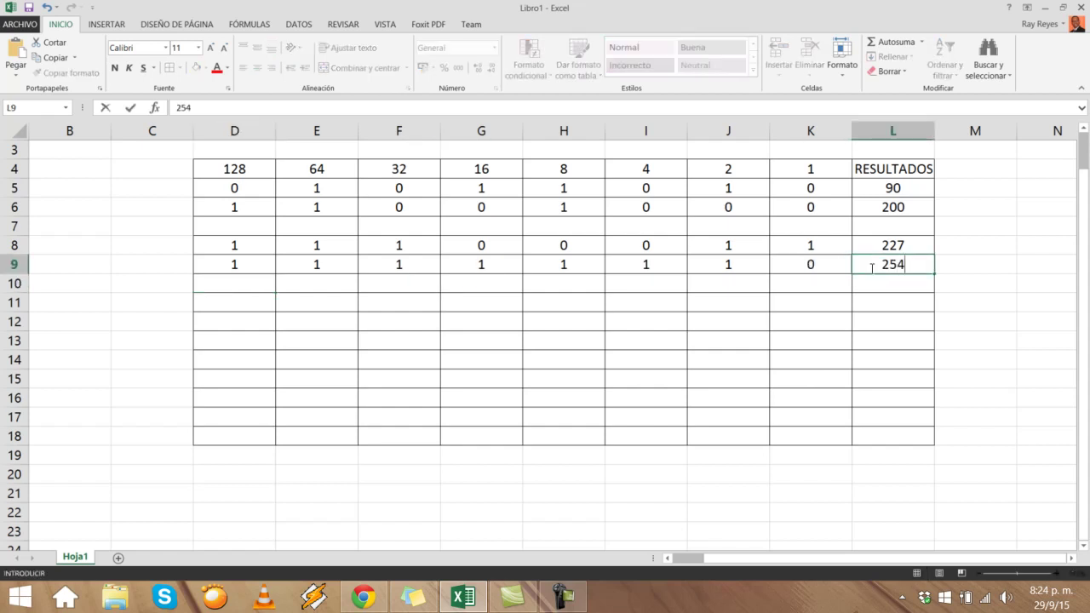
{"action": "key", "text": "Return"}
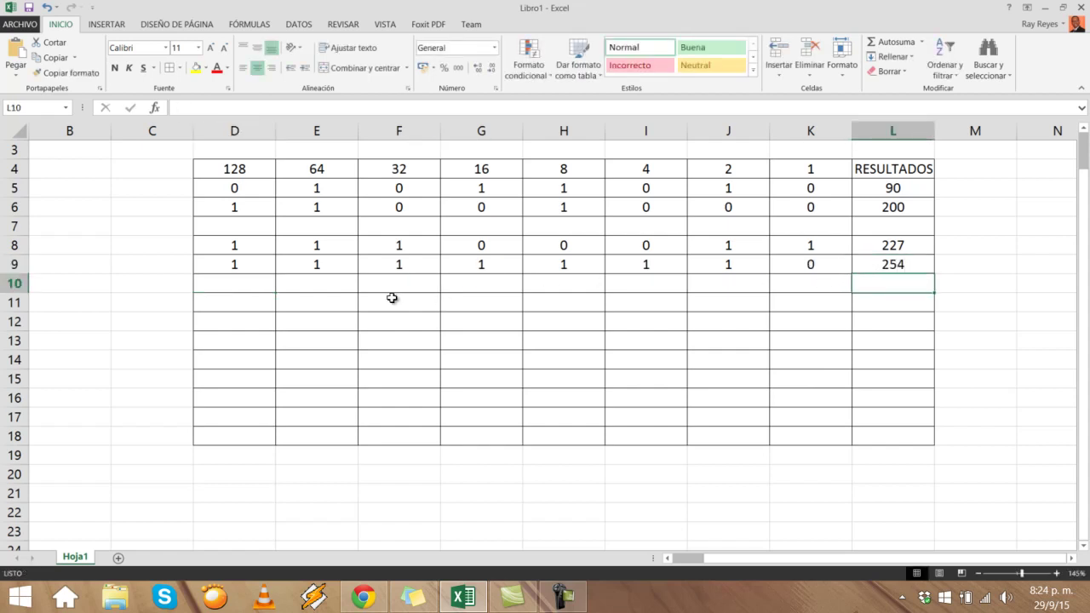
- Enter the binary number 10110100 in row 10, one digit per cell from D10 to K10
{"action": "left_click", "coordinate": [252, 287]}
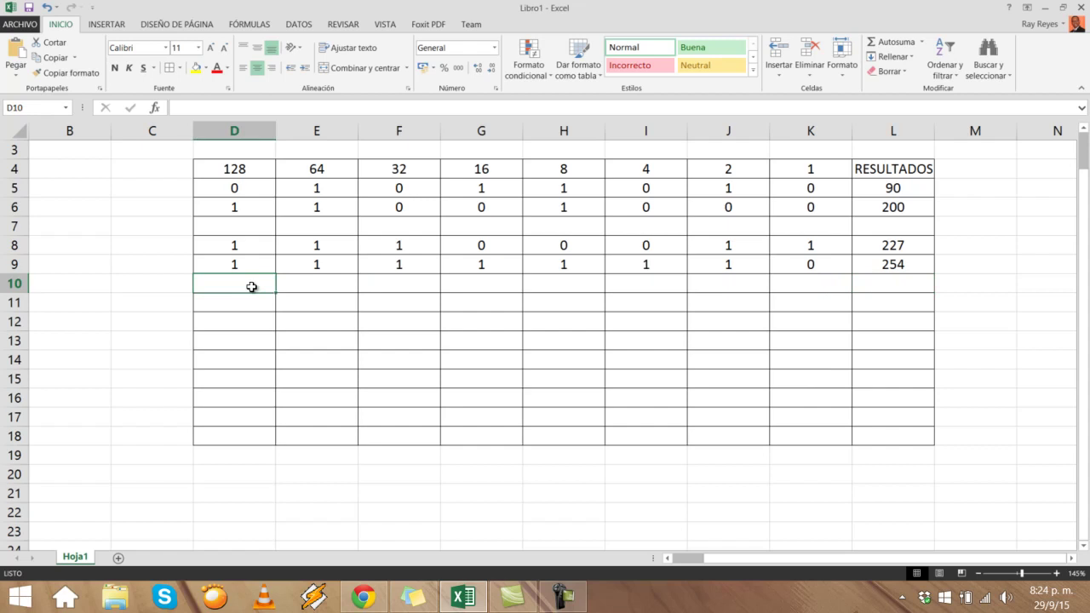
{"action": "type", "text": "1"}
{"action": "key", "text": "Tab"}
{"action": "type", "text": "0"}
{"action": "key", "text": "Tab"}
{"action": "type", "text": "1"}
{"action": "key", "text": "Tab"}
{"action": "type", "text": "1"}
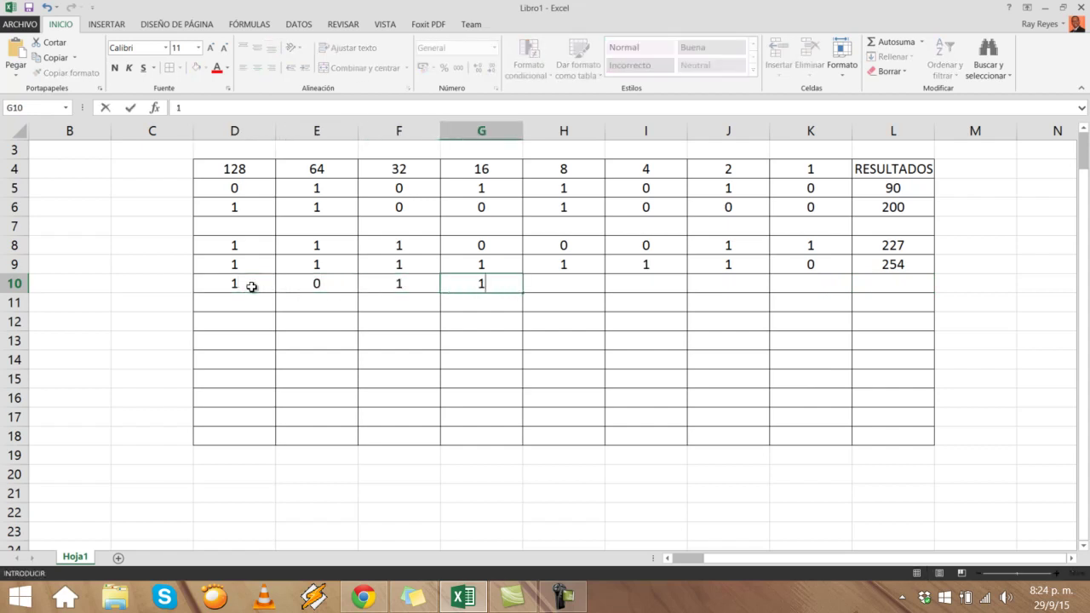
{"action": "type", "text": "0"}
{"action": "key", "text": "Tab"}
{"action": "key", "text": "shift+Tab"}
{"action": "type", "text": "1"}
{"action": "key", "text": "Tab"}
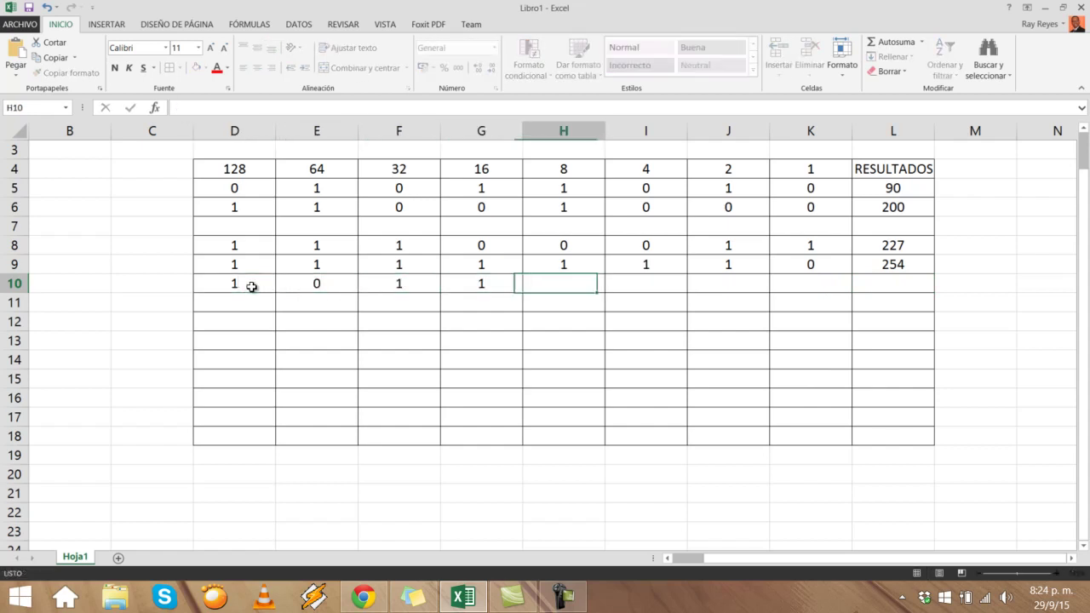
{"action": "type", "text": "0"}
{"action": "key", "text": "Tab"}
{"action": "type", "text": "1"}
{"action": "key", "text": "Tab"}
{"action": "type", "text": "0"}
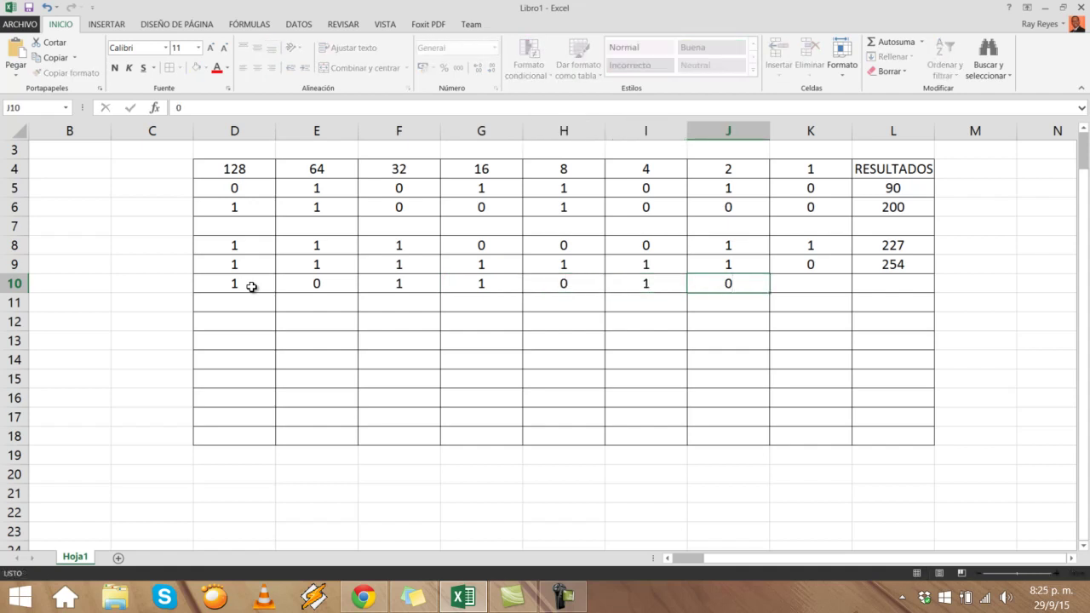
{"action": "key", "text": "Tab"}
{"action": "type", "text": "0"}
- Enter 180 in L10 under RESULTADOS as the decimal value of the binary number in row 10
{"action": "key", "text": "Tab"}
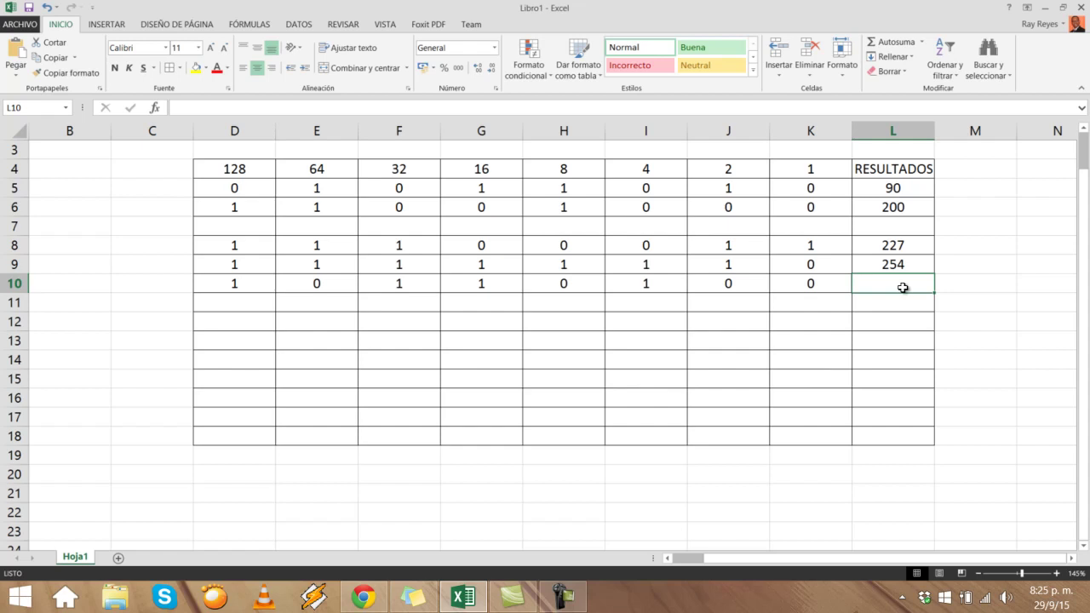
{"action": "type", "text": "180"}
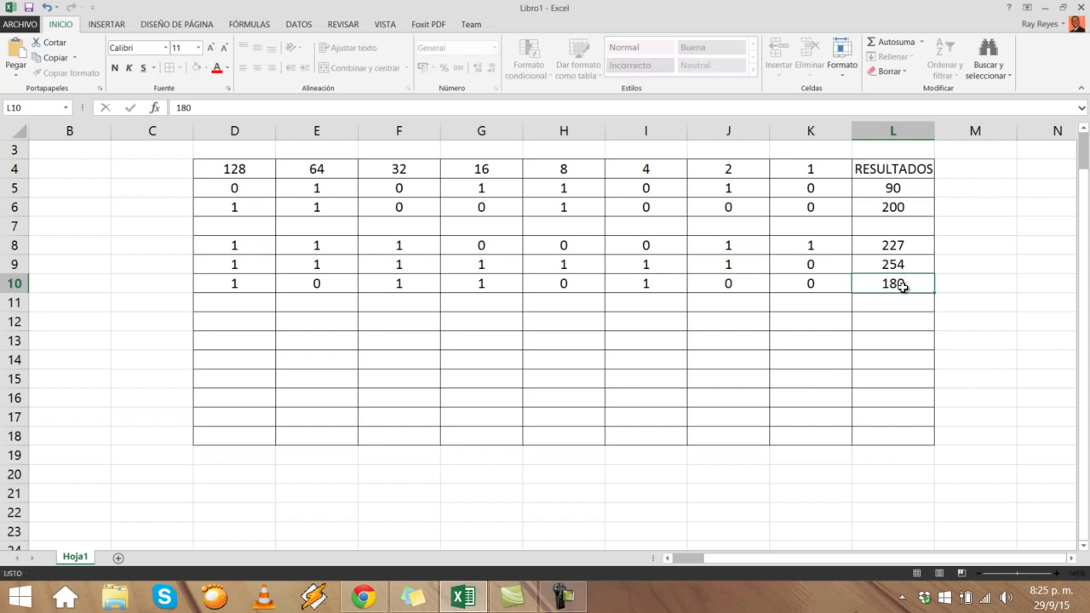
{"action": "key", "text": "Return"}
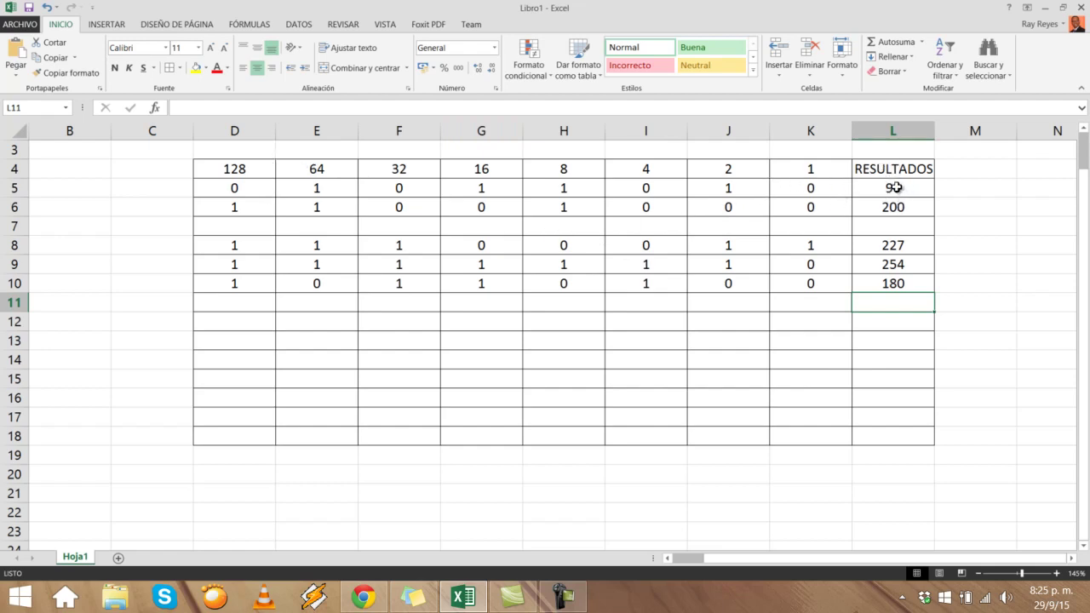
- Review the decimal numbers in L5:L6 and the converted results in L8:L10, selecting each range in turn
{"action": "left_click_drag", "start_coordinate": [894, 187], "coordinate": [894, 207]}
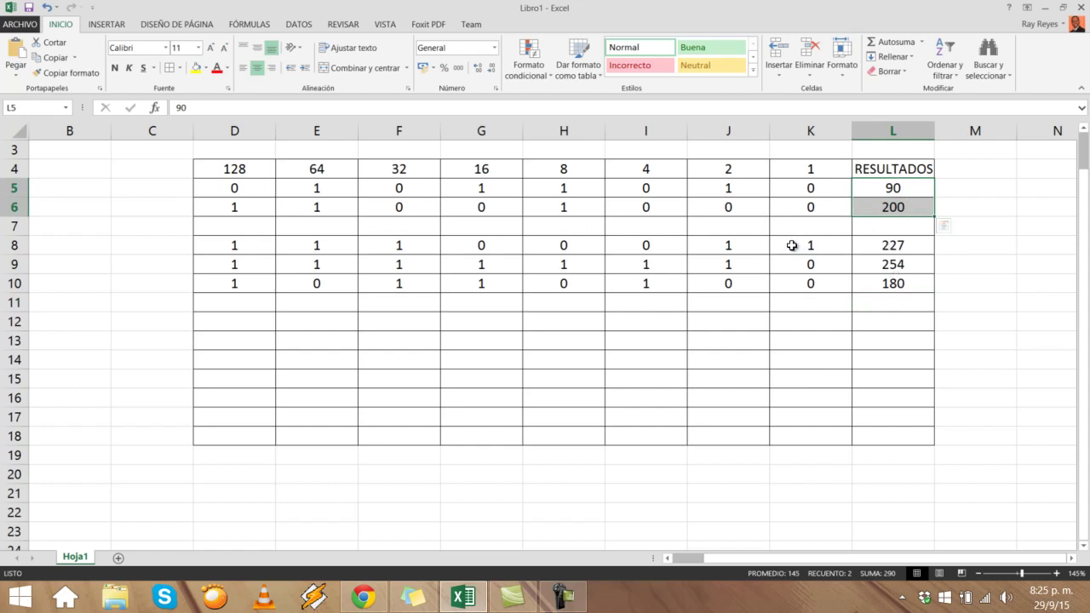
{"action": "left_click_drag", "start_coordinate": [902, 244], "coordinate": [900, 282]}
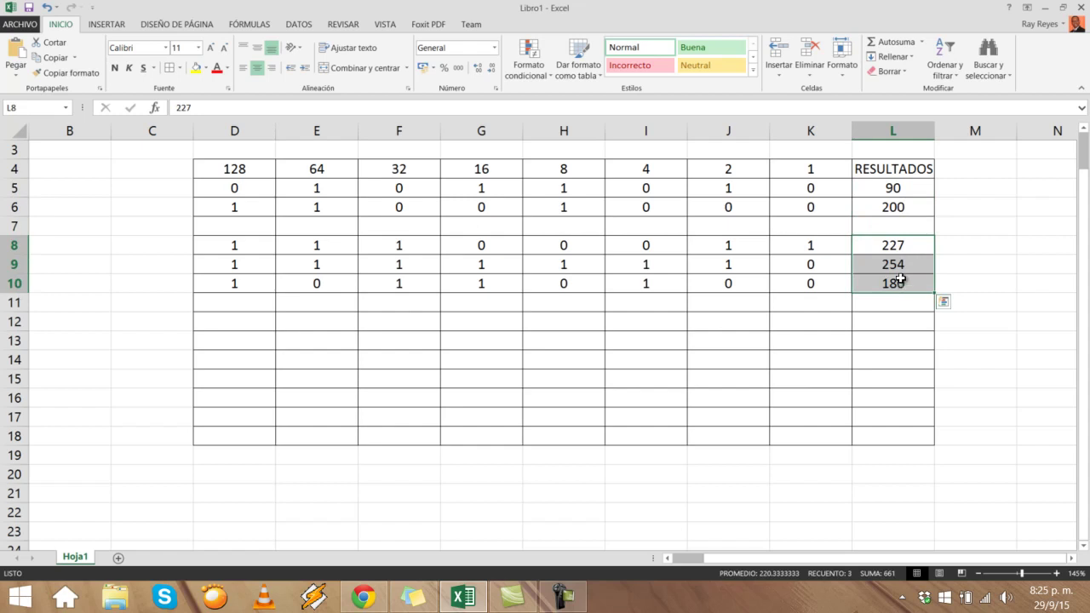